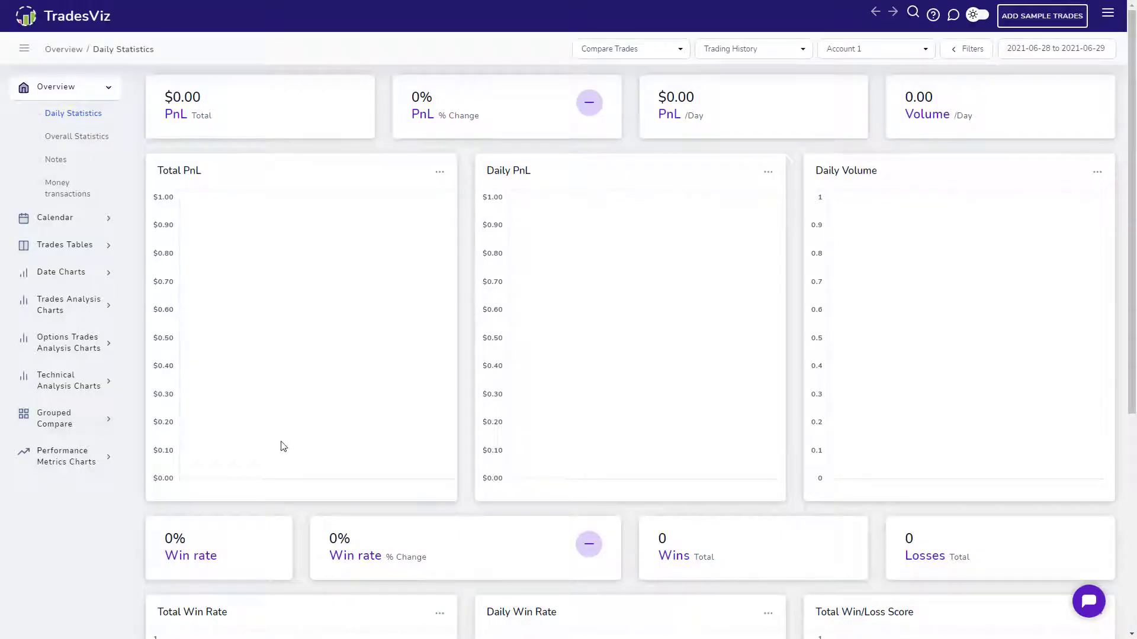
- Expand the Calendar, Trades Tables and Trades Analysis Charts groups in the sidebar
scroll(462, 333, "down", 5)
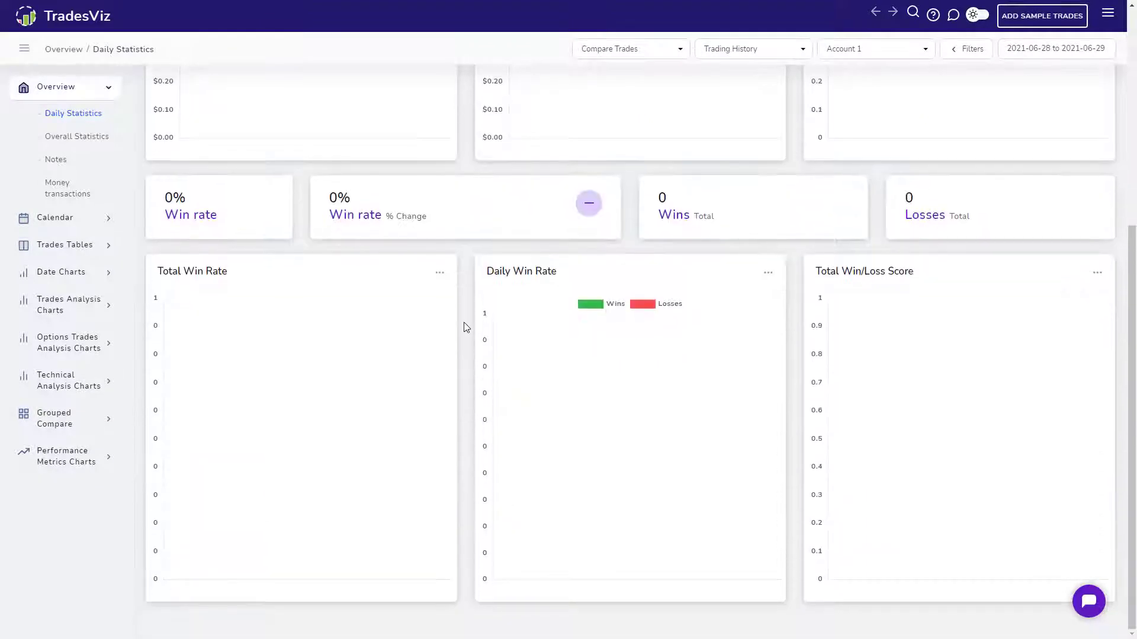
scroll(465, 325, "up", 5)
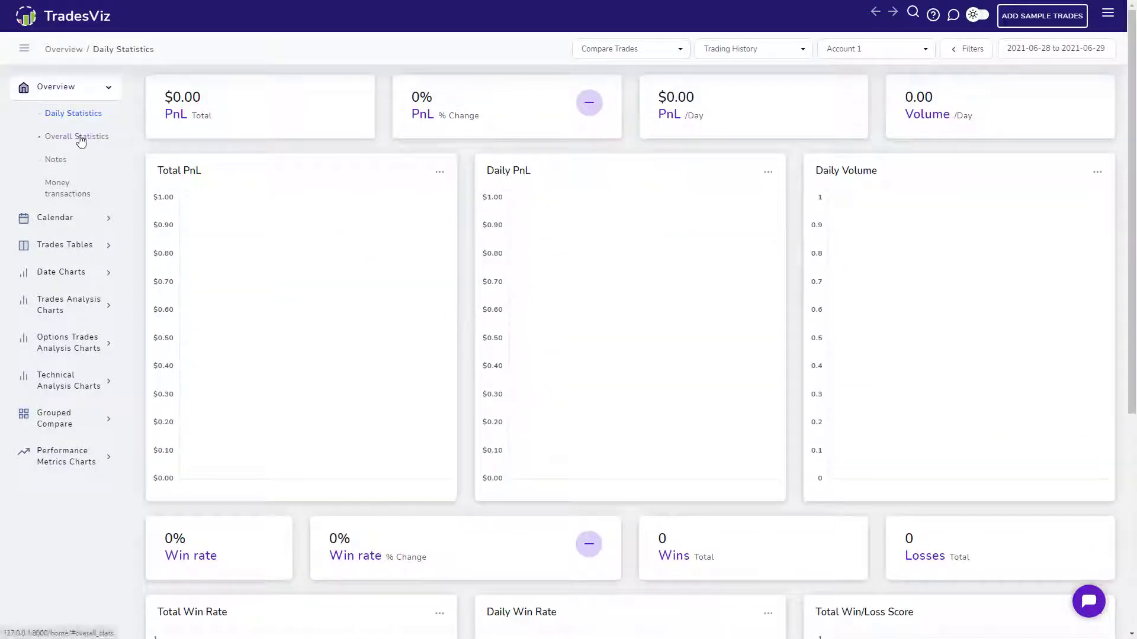
left_click(81, 220)
left_click(68, 292)
left_click(76, 444)
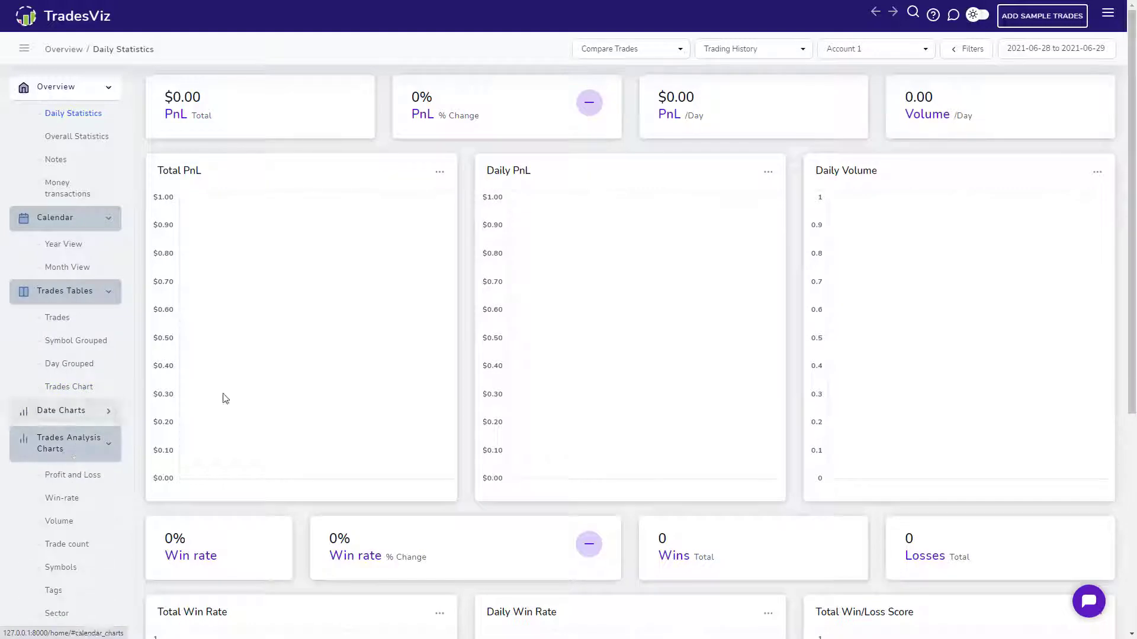
- Visit the Overall Statistics and Trades pages, then return to the empty Daily Statistics dashboard
scroll(61, 332, "down", 2)
scroll(61, 331, "up", 2)
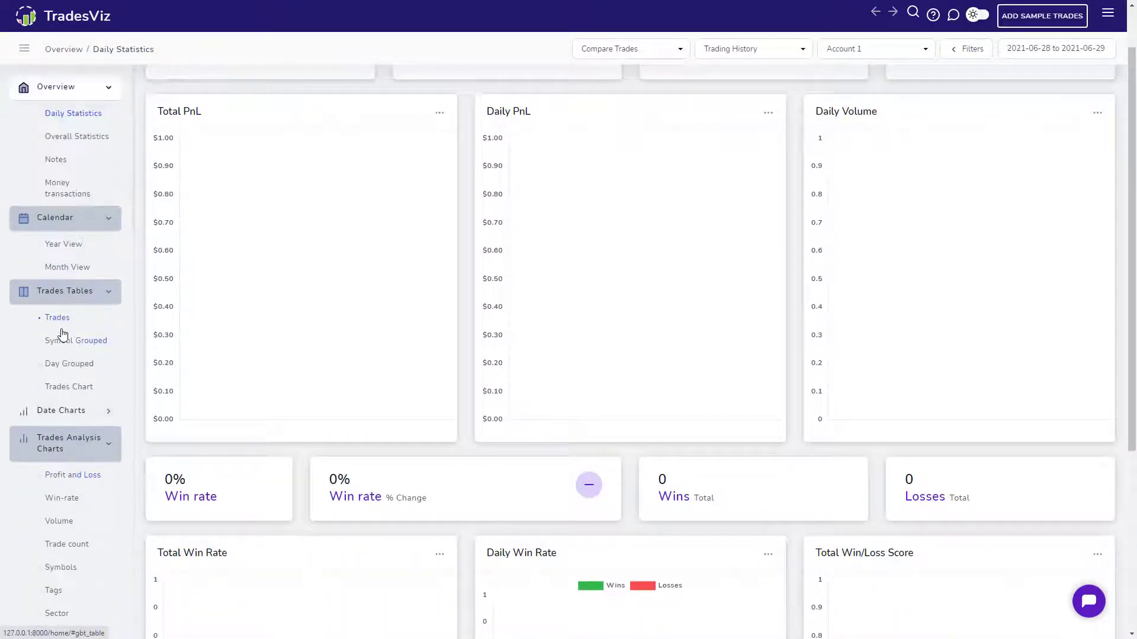
scroll(446, 344, "up", 1)
left_click(86, 142)
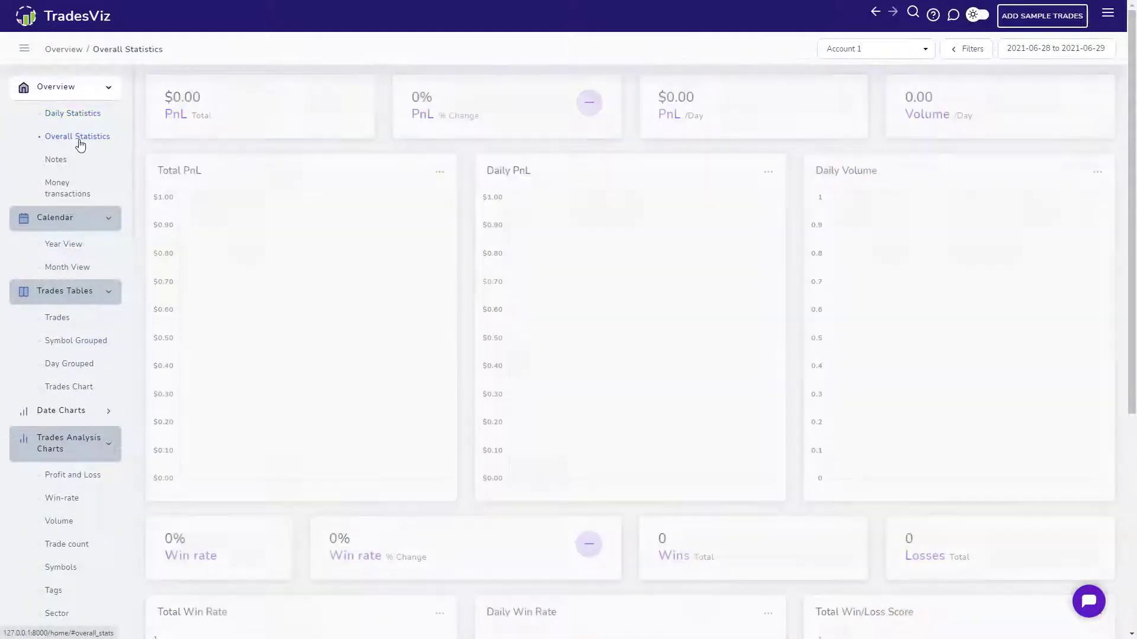
left_click(58, 318)
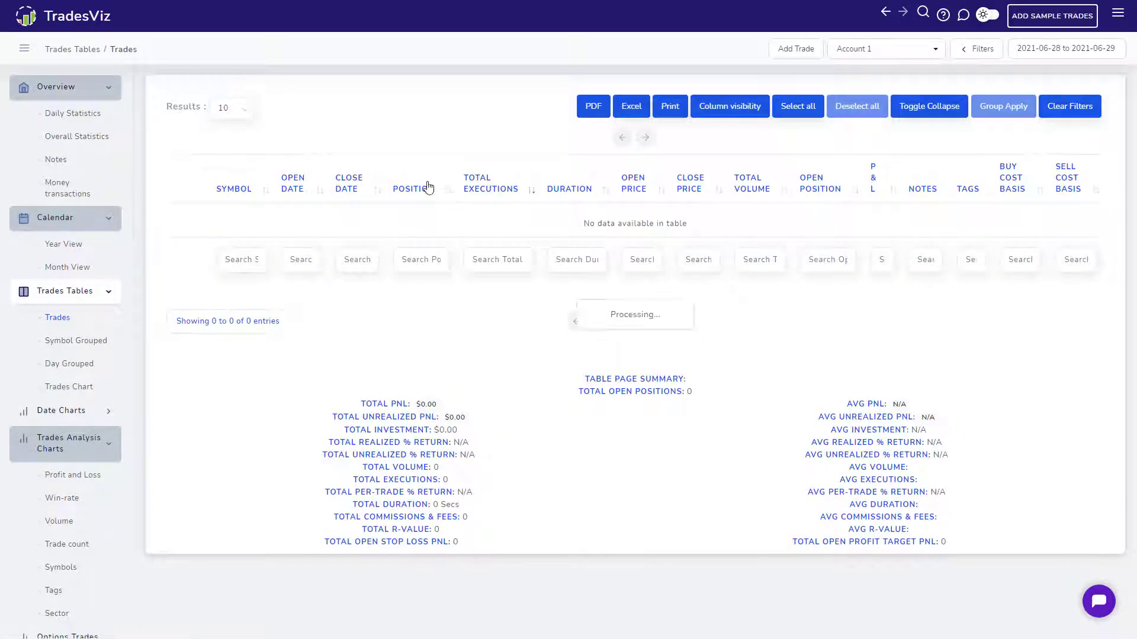
left_click(92, 114)
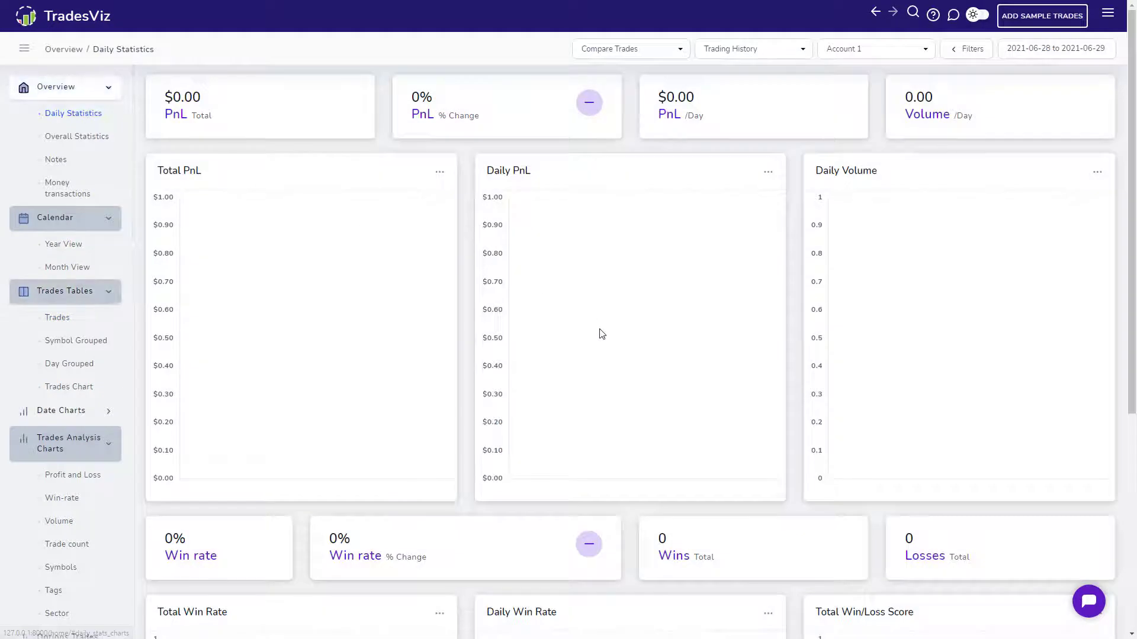
scroll(612, 337, "down", 5)
scroll(611, 339, "up", 5)
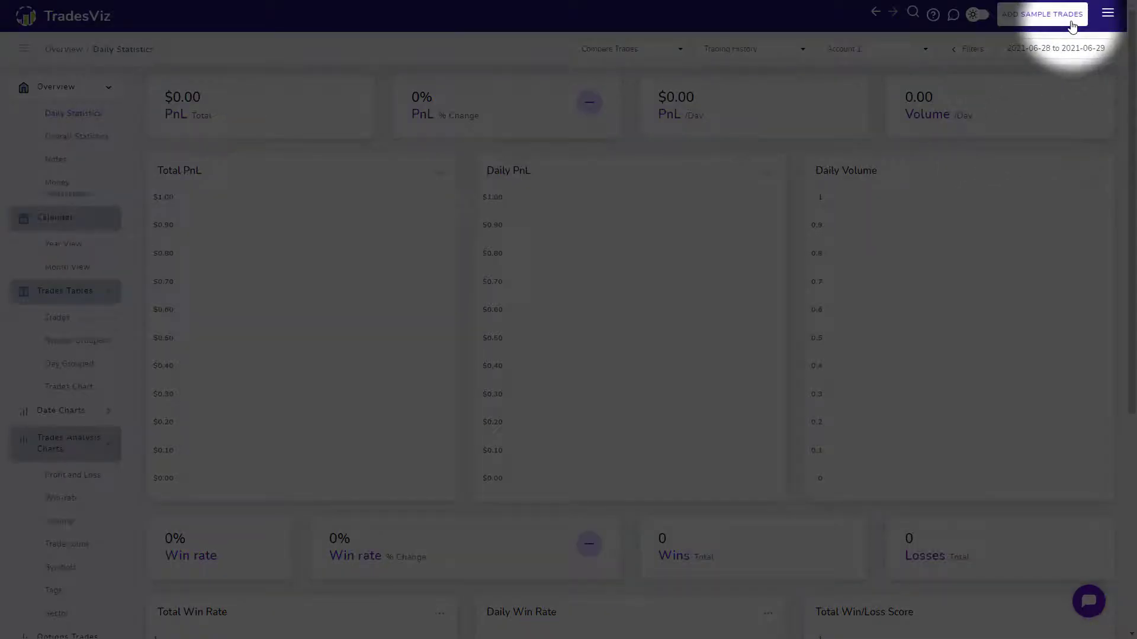
- Load the 50 sample trades, browse the Trades table, then view the Profit and Loss charts
left_click(1072, 26)
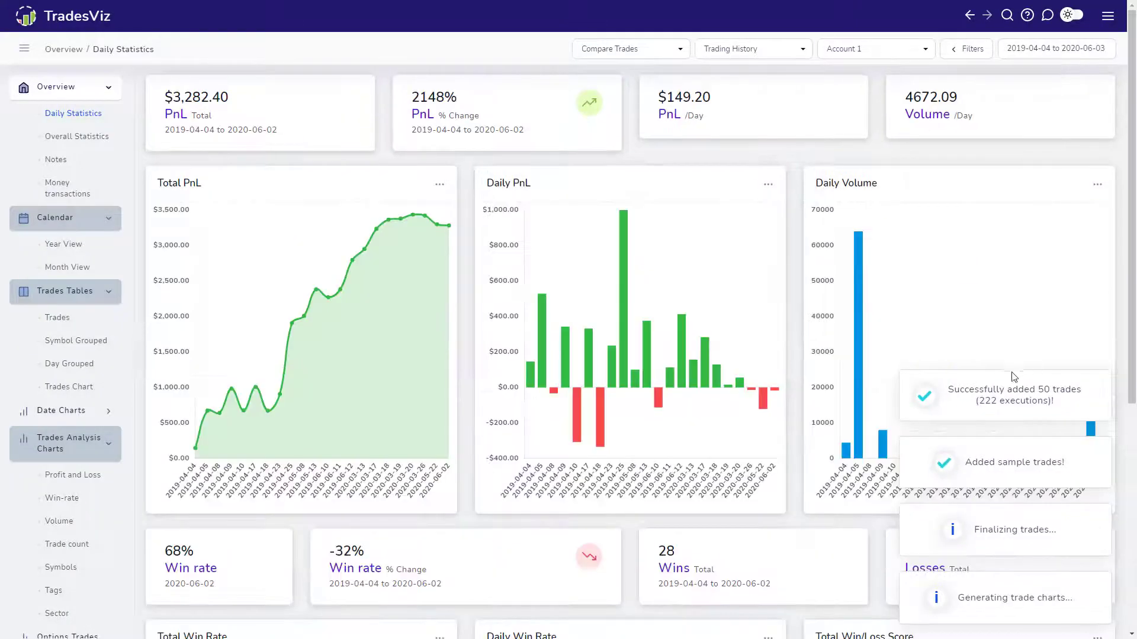
left_click_drag(950, 389, 1060, 403)
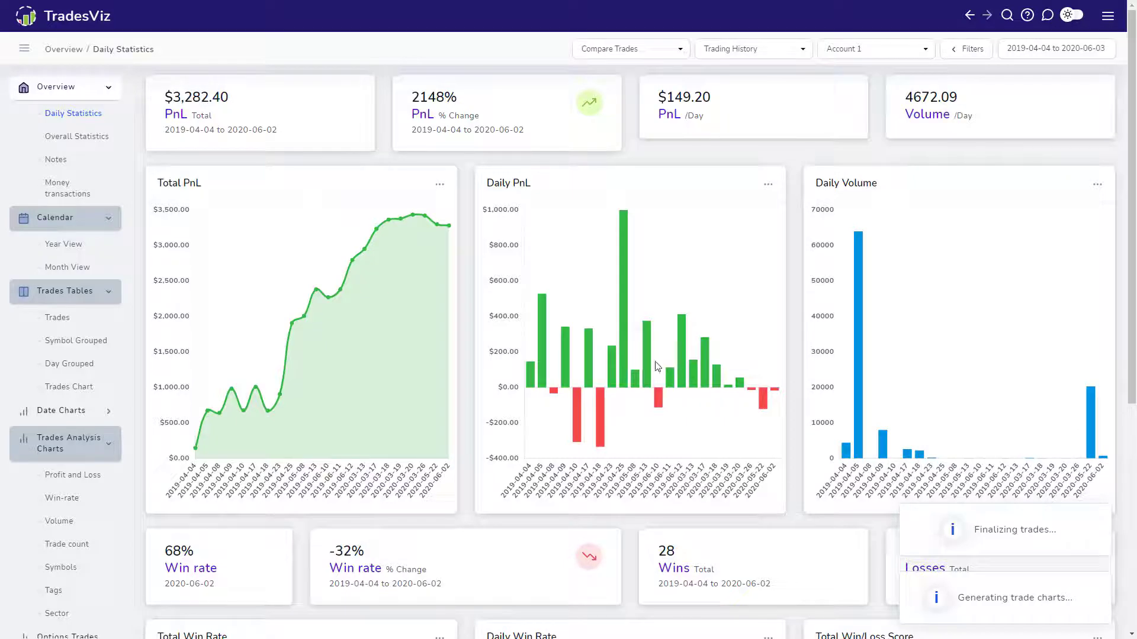
left_click(57, 318)
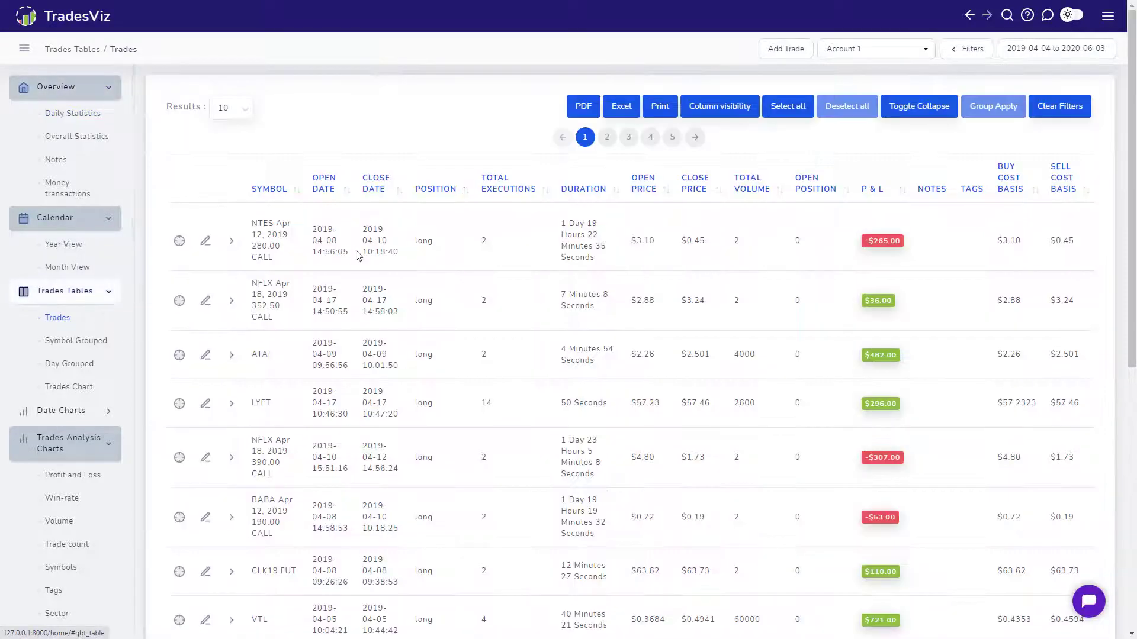
scroll(357, 239, "down", 5)
scroll(311, 231, "up", 5)
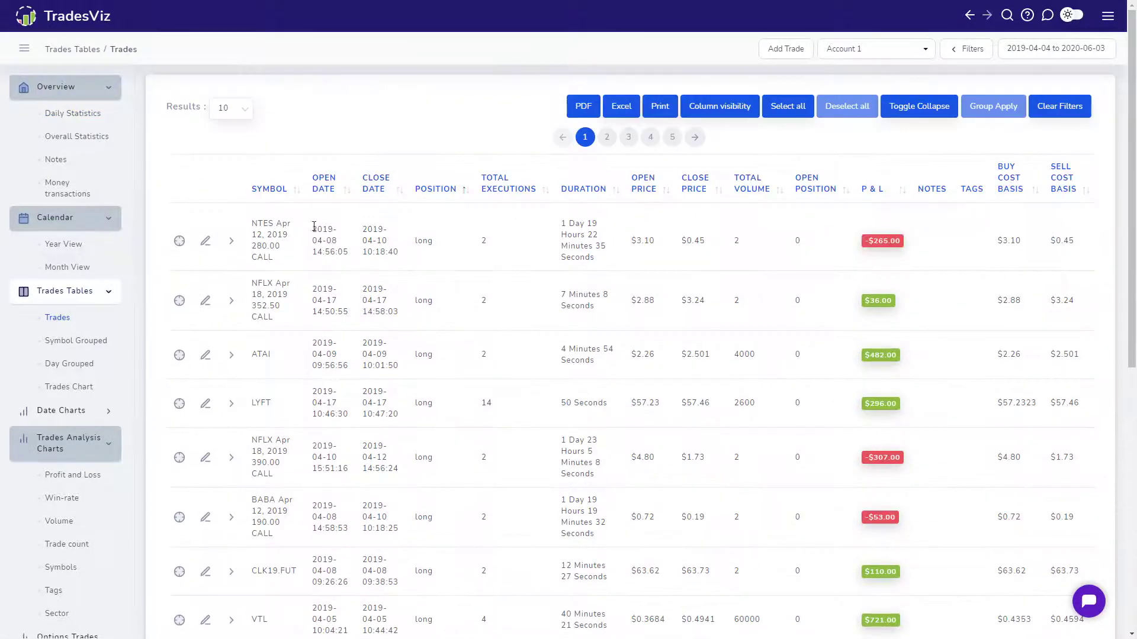
left_click(86, 118)
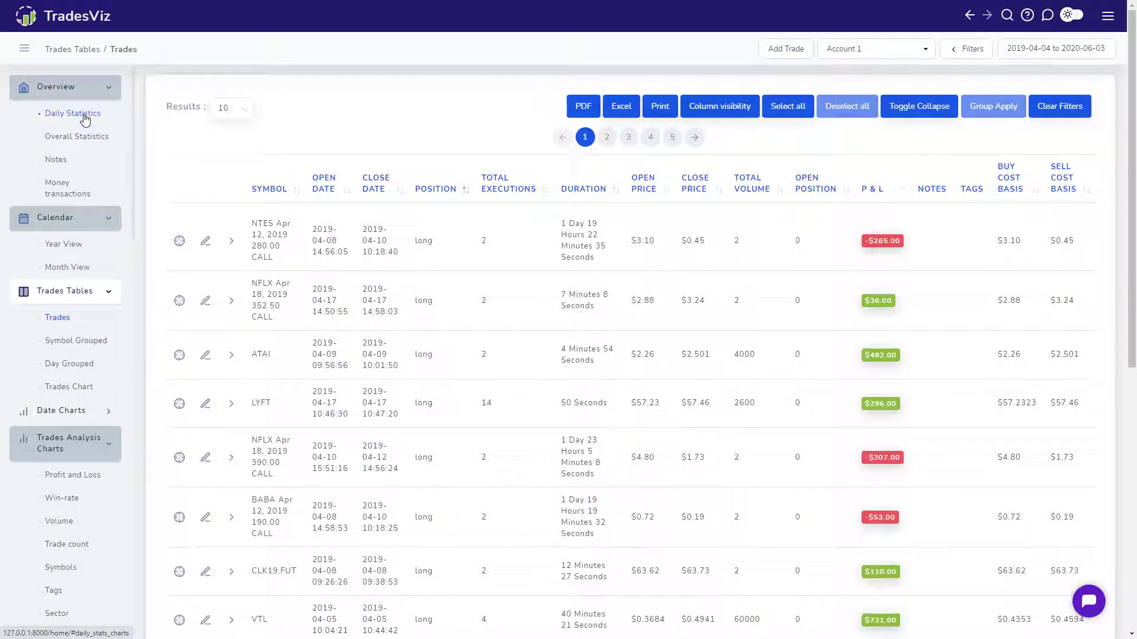
left_click(69, 477)
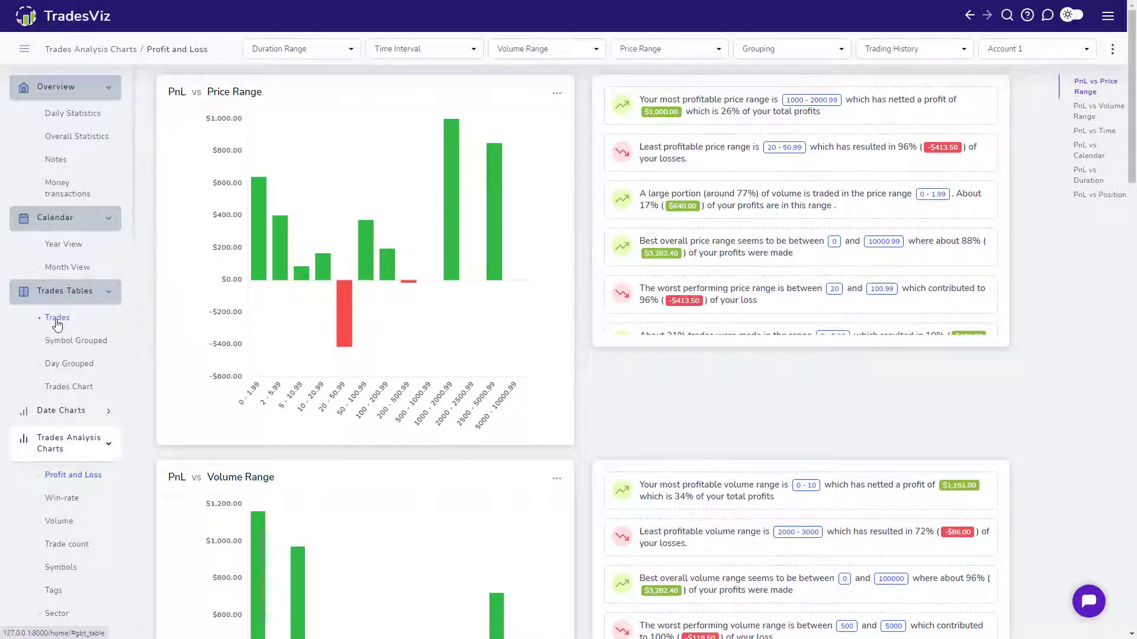
- Go to page 4 of the Trades table
left_click(58, 320)
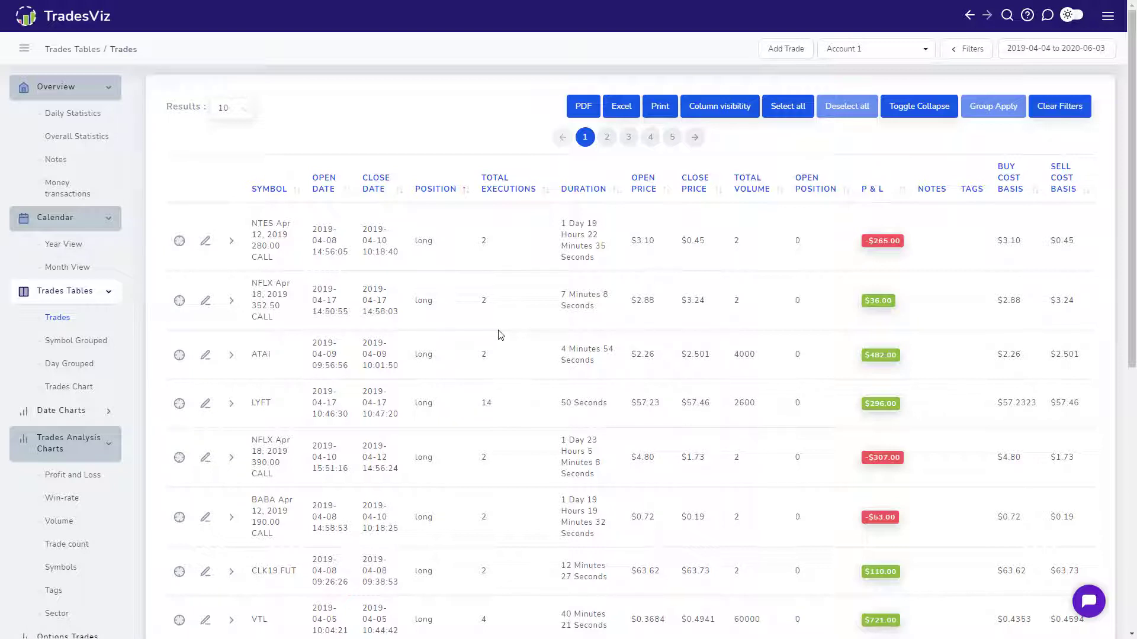
scroll(500, 336, "down", 5)
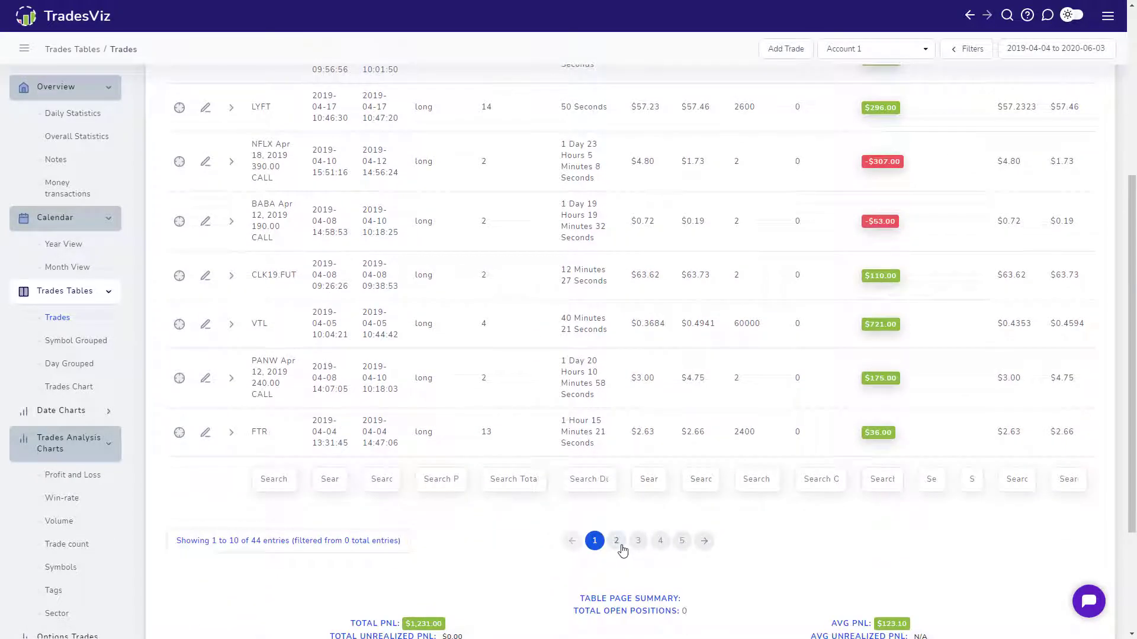
left_click(616, 542)
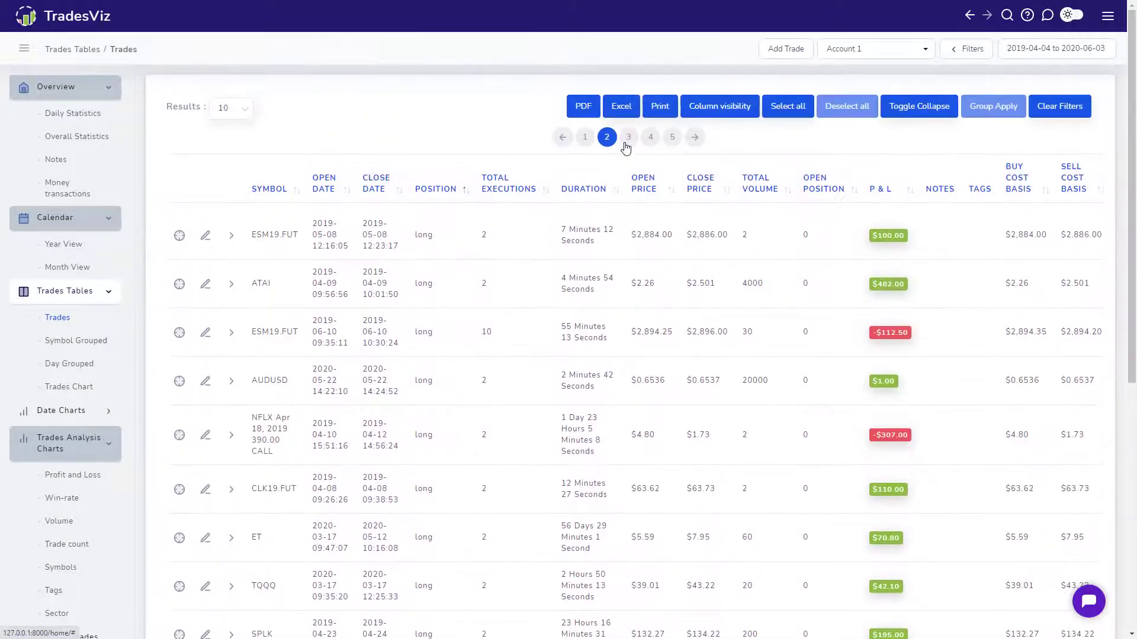
left_click(628, 138)
left_click(651, 137)
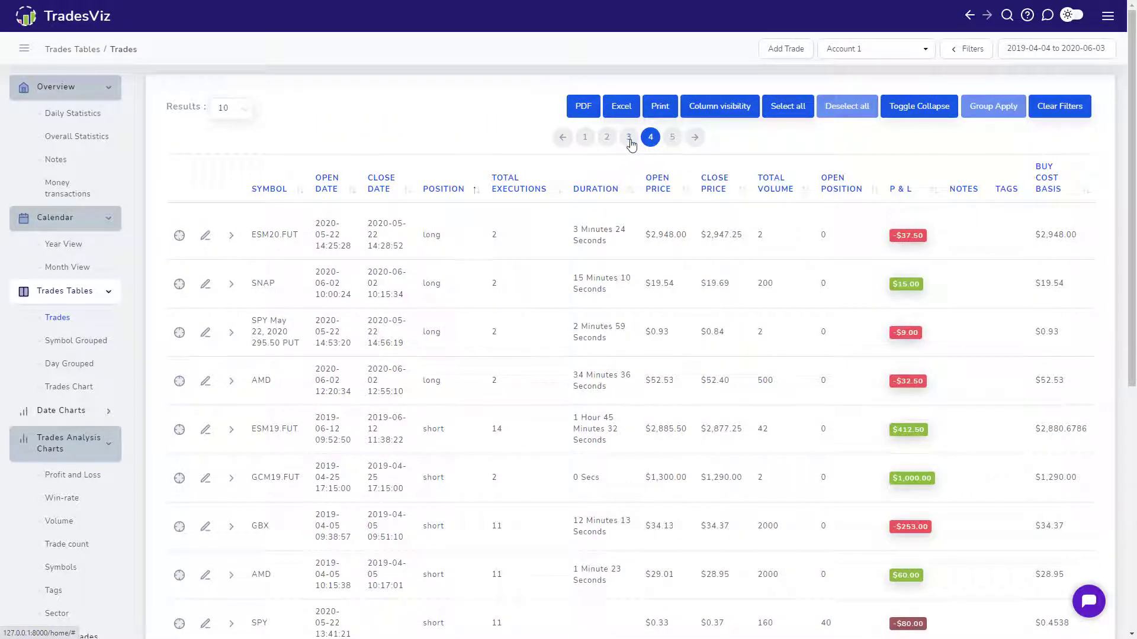
- Expand the SNAP, SPY May 22 put and AMD trades to list their executions
left_click(231, 284)
left_click(231, 502)
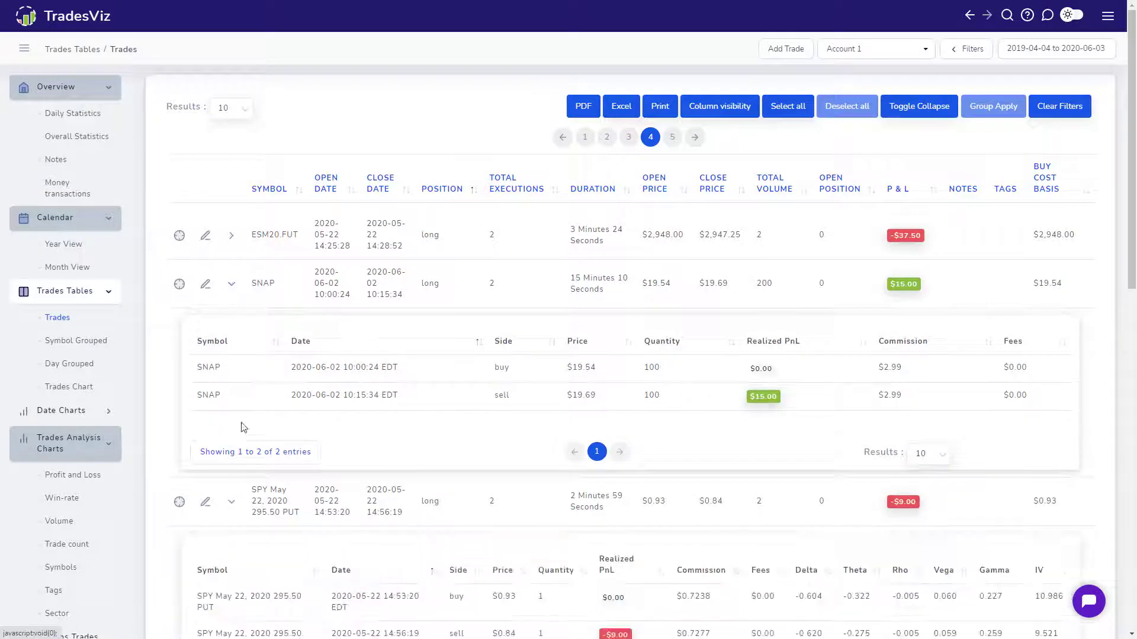
scroll(249, 409, "down", 4)
left_click(231, 513)
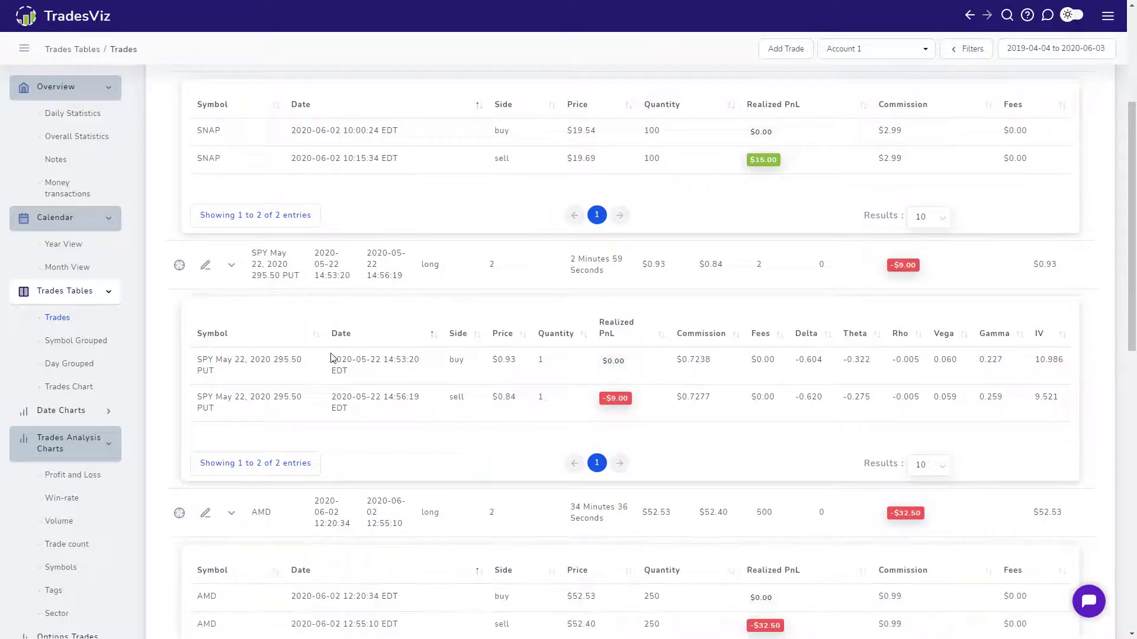
scroll(328, 373, "up", 4)
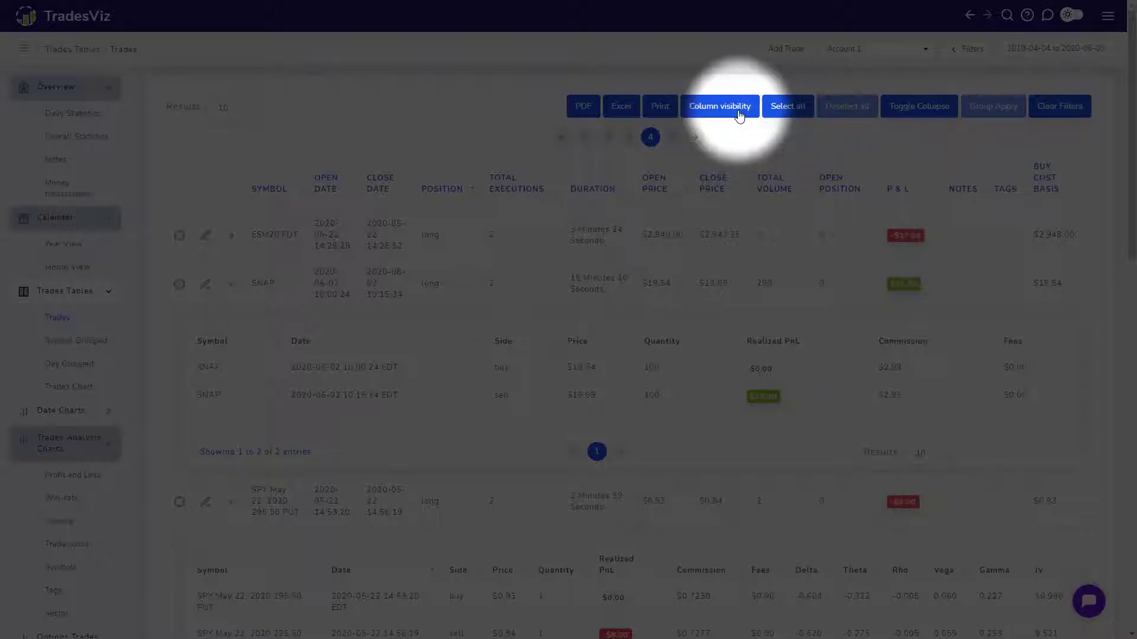
- Toggle the Open Date and Open Position columns off and back on
left_click(739, 112)
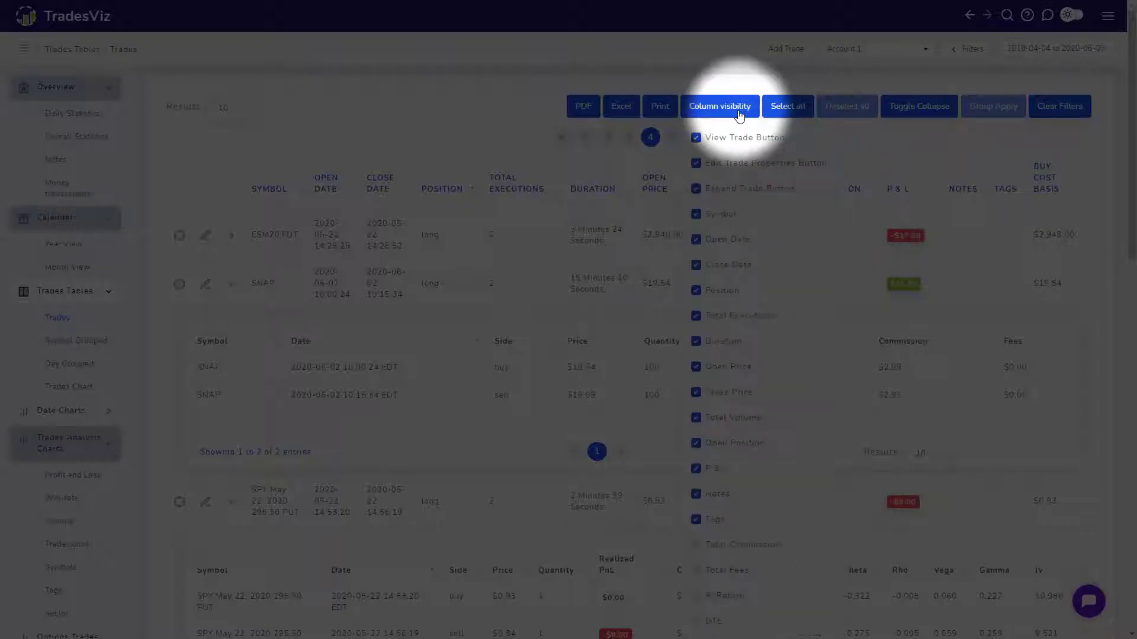
left_click(745, 247)
left_click(747, 250)
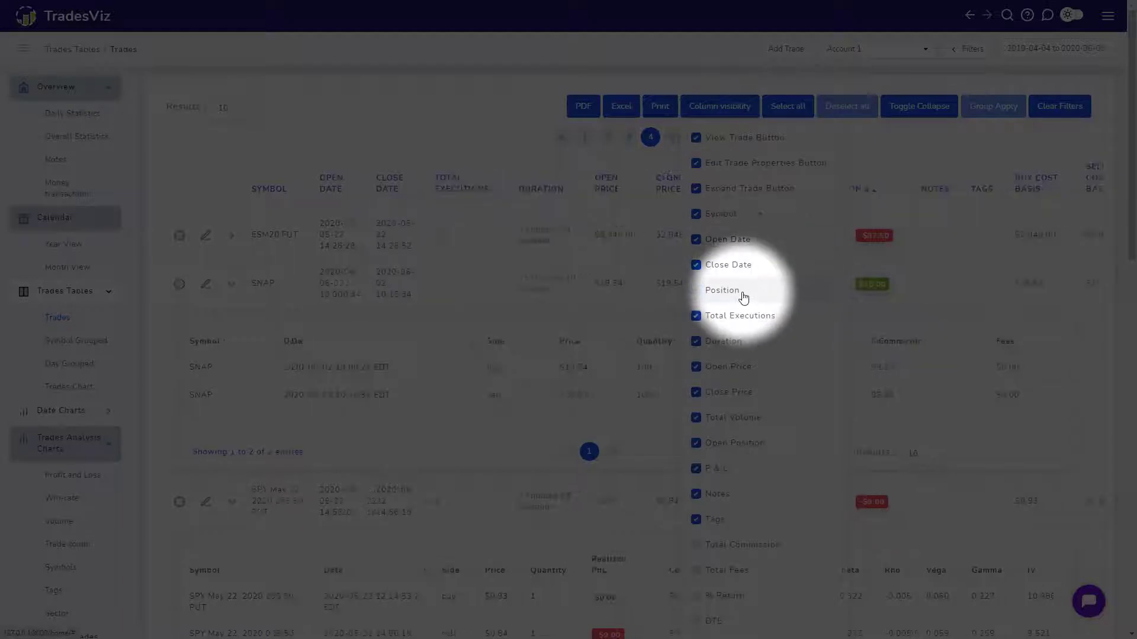
left_click(742, 445)
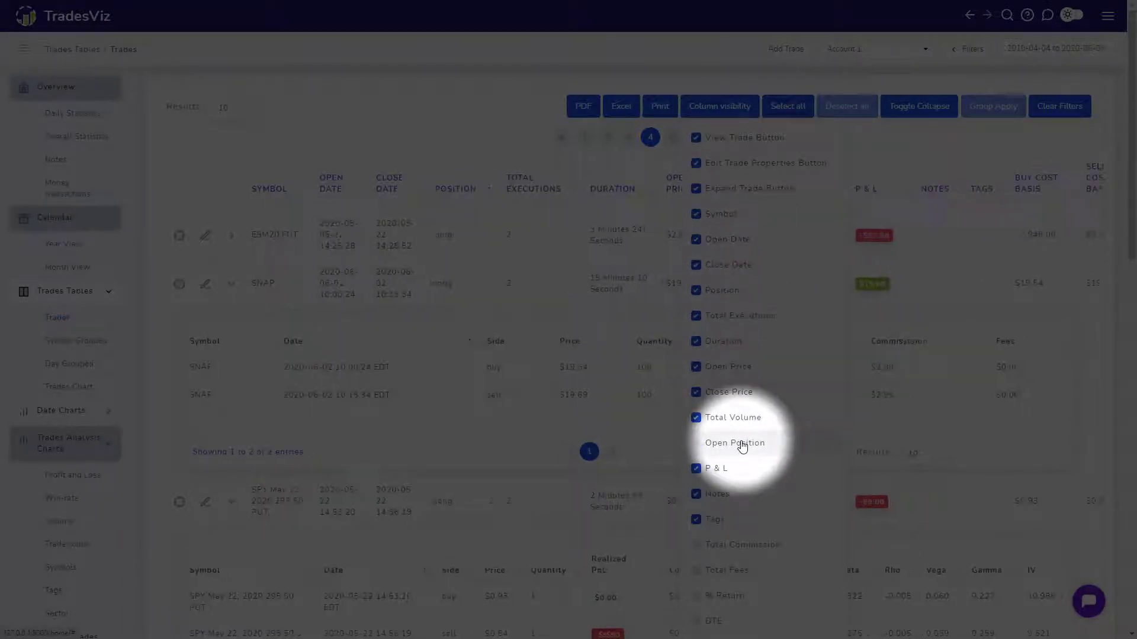
left_click(742, 445)
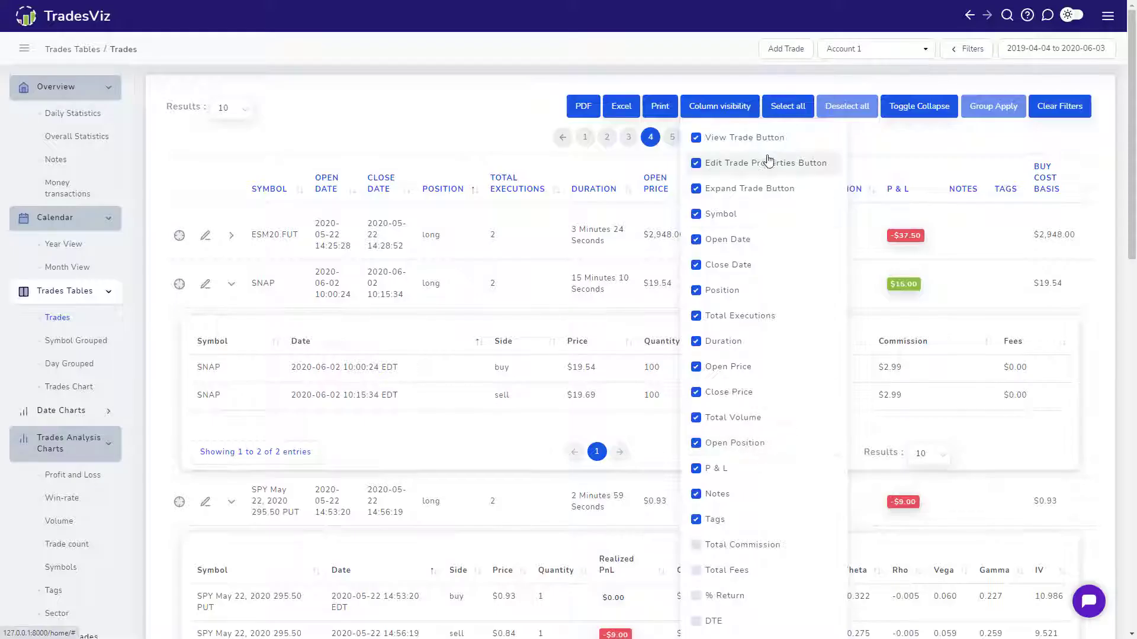
left_click(733, 108)
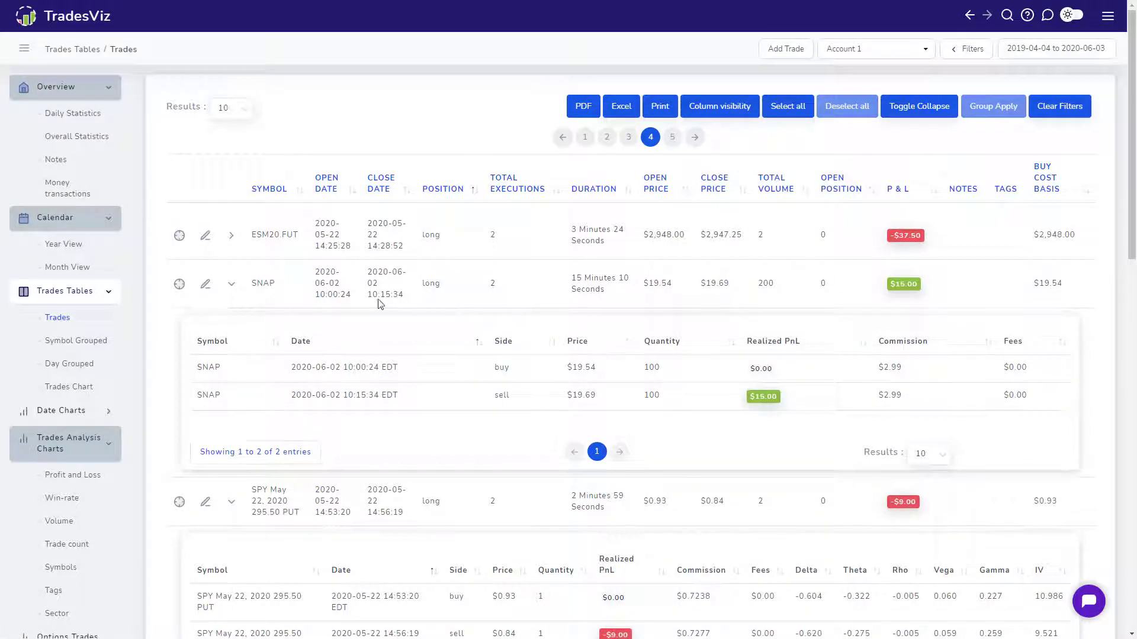
- Show page 3 of the trades and highlight the first trade's Duration value
left_click(629, 138)
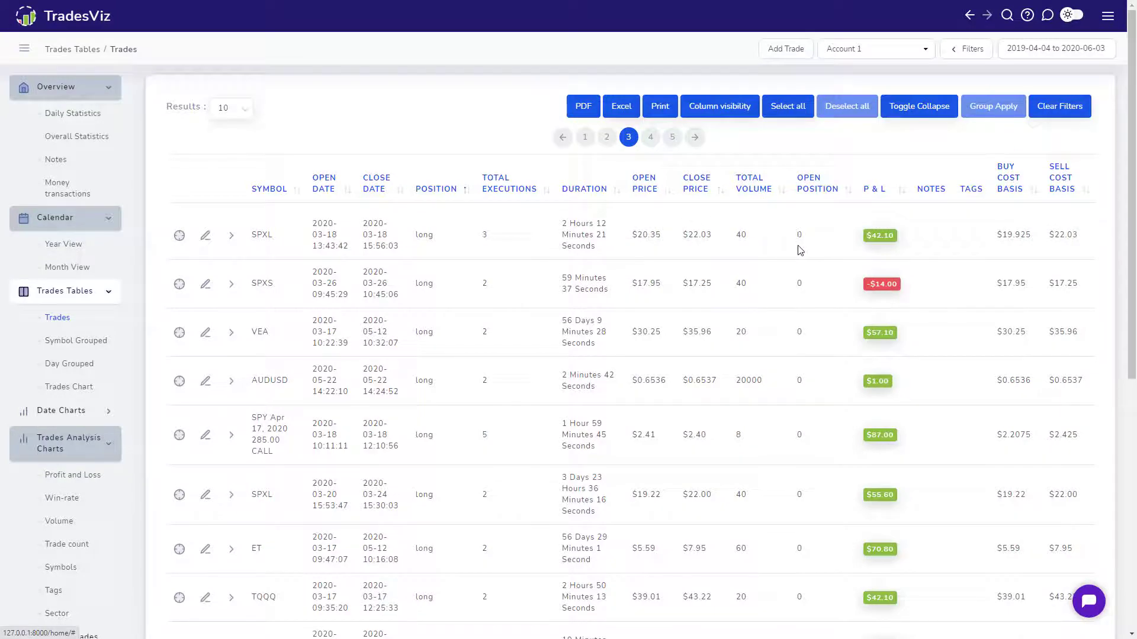
scroll(802, 251, "down", 5)
scroll(805, 254, "up", 5)
left_click_drag(561, 224, 596, 246)
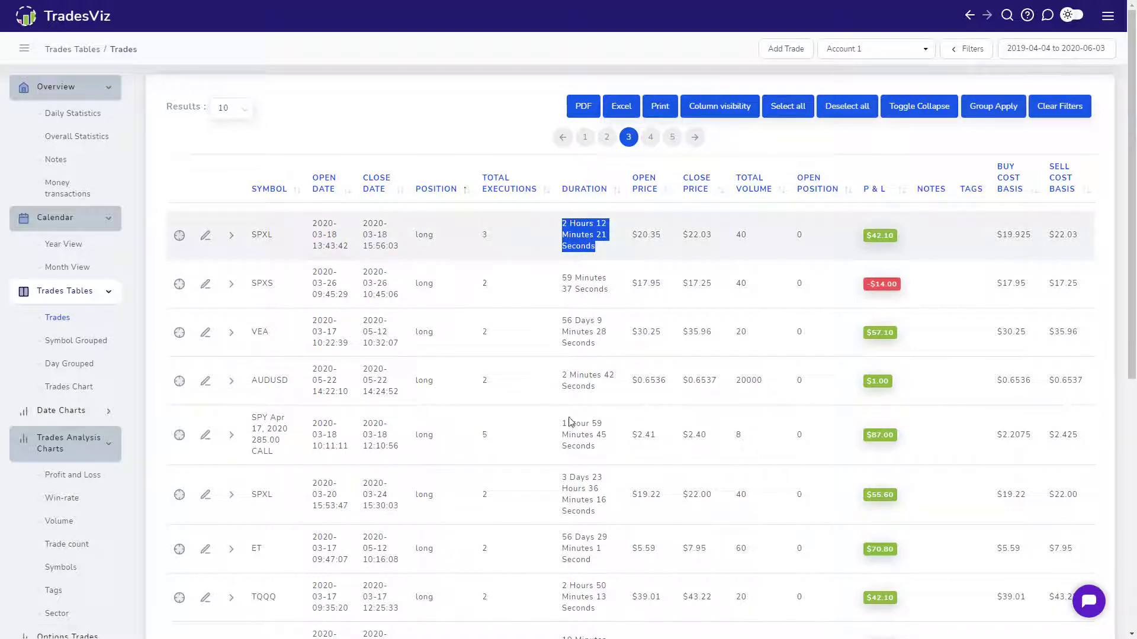
scroll(582, 363, "down", 2)
- Filter the trades to Multiday duration with Net PnL type and apply the filters
left_click(971, 49)
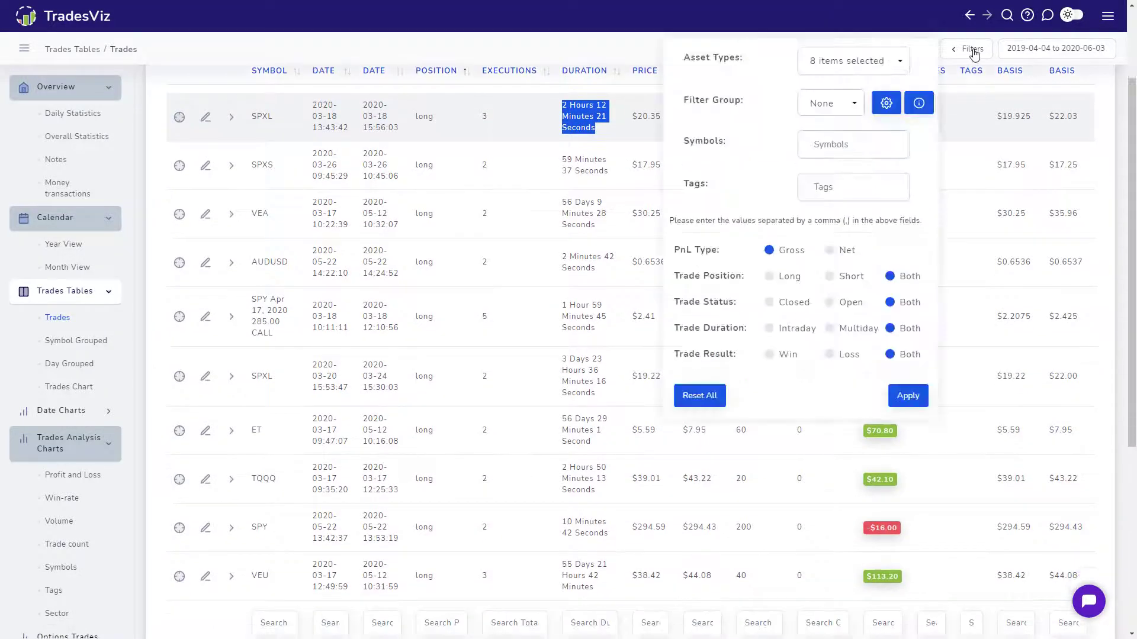
left_click(830, 329)
left_click(784, 333)
left_click(838, 333)
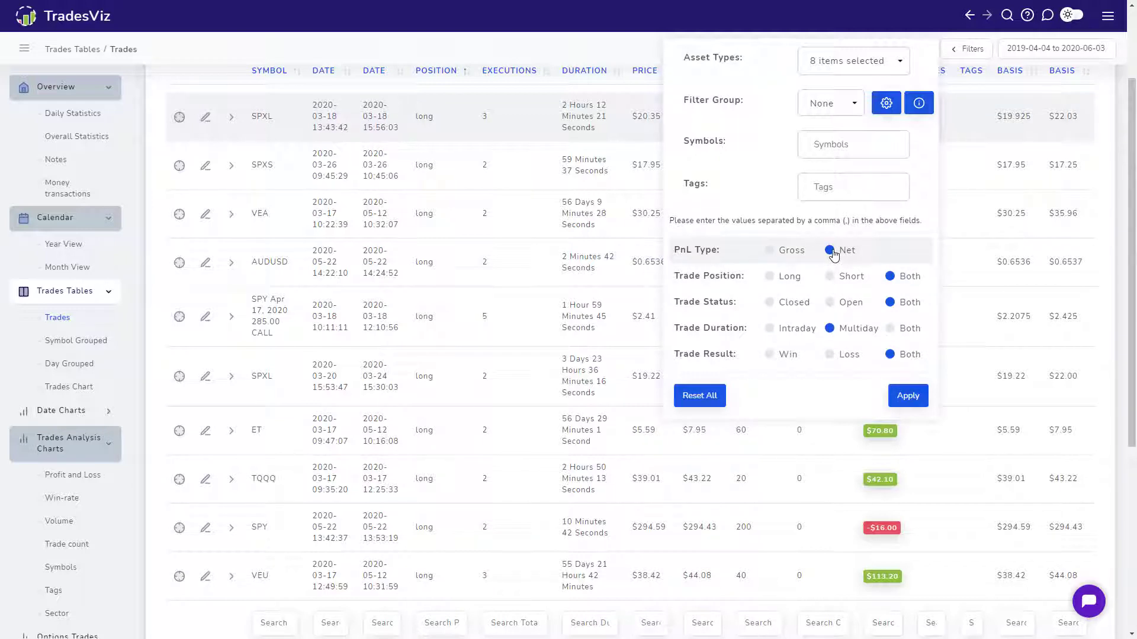
left_click(769, 251)
left_click(840, 253)
left_click(908, 396)
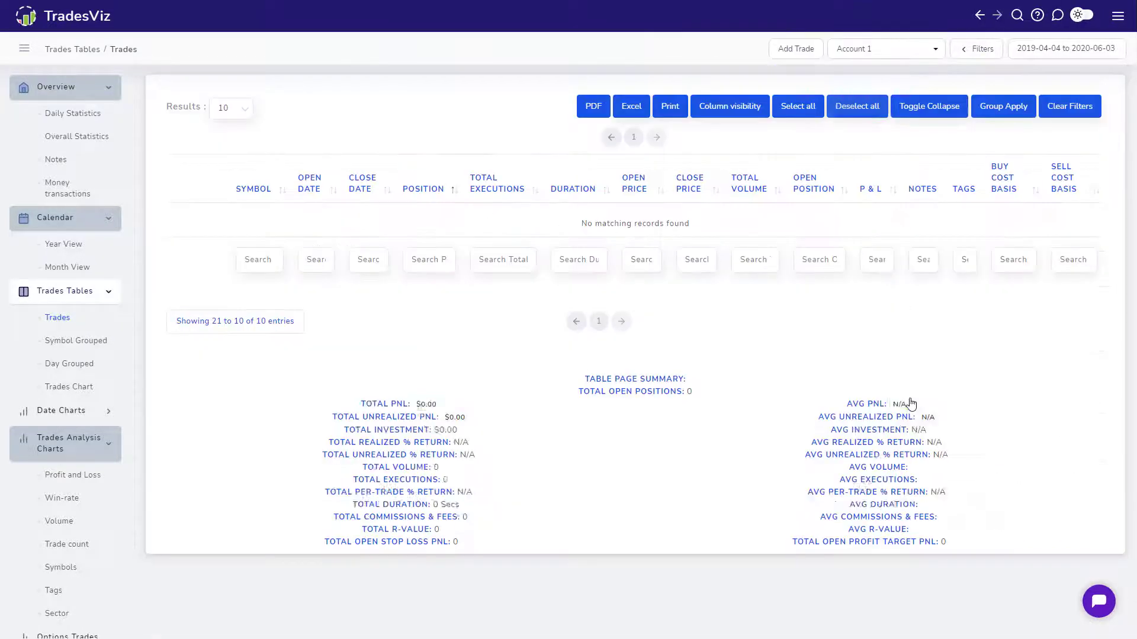
- Sort the trades table by Open Price, Position and Total Executions
left_click(633, 177)
scroll(467, 279, "down", 6)
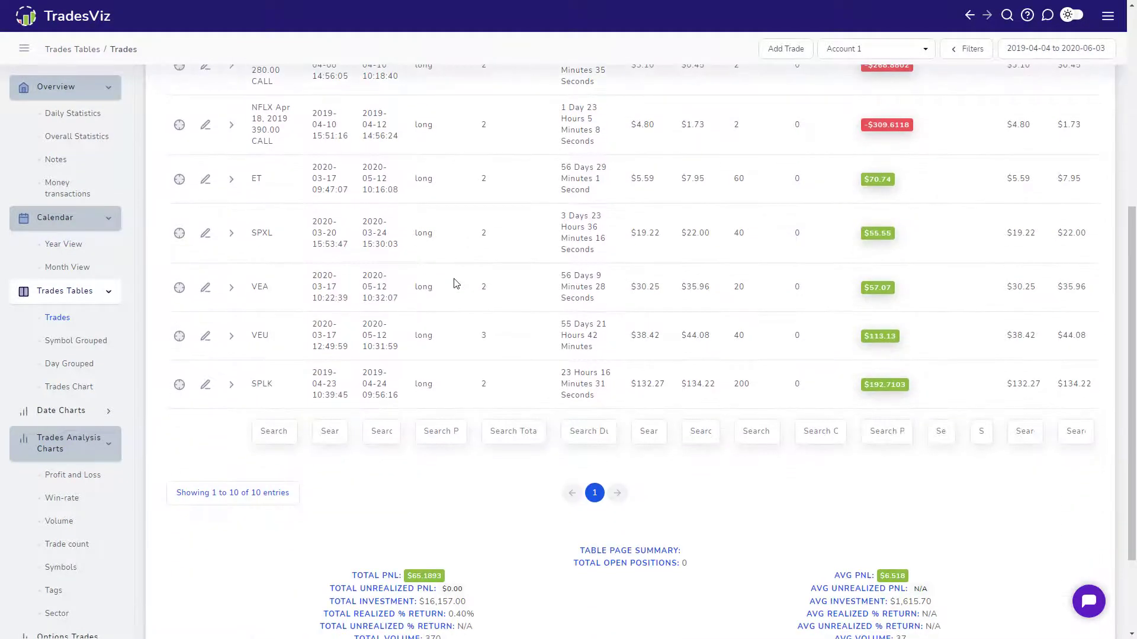
scroll(453, 287, "up", 6)
left_click(430, 196)
left_click(507, 191)
scroll(461, 250, "down", 5)
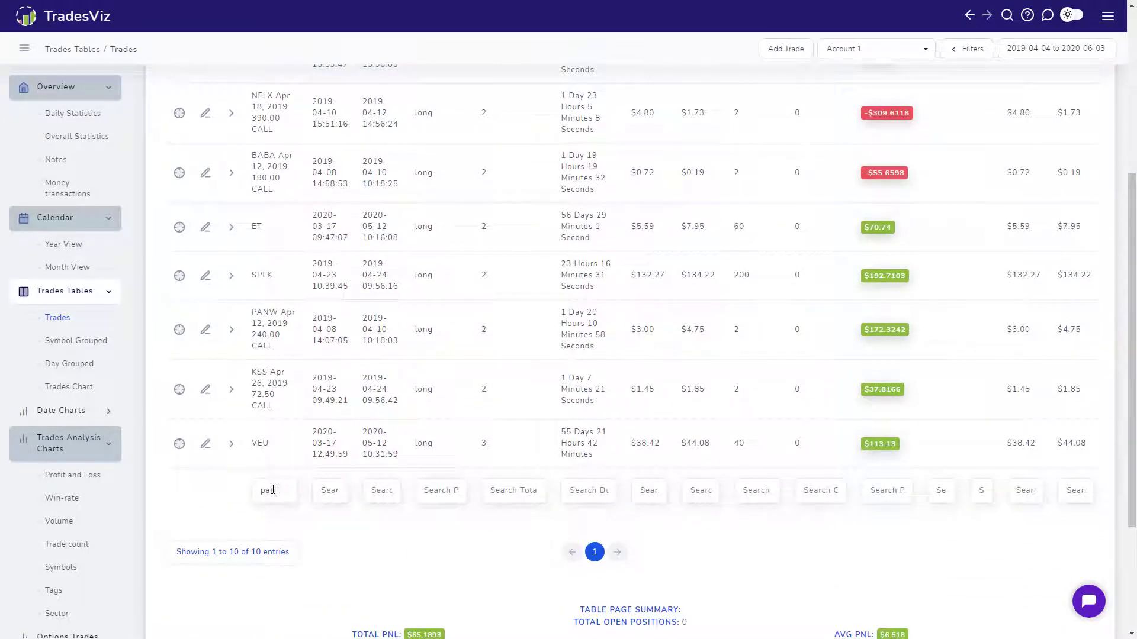
- Complete the pan% symbol search, clear it, and expand the VEA trade's executions
type("%")
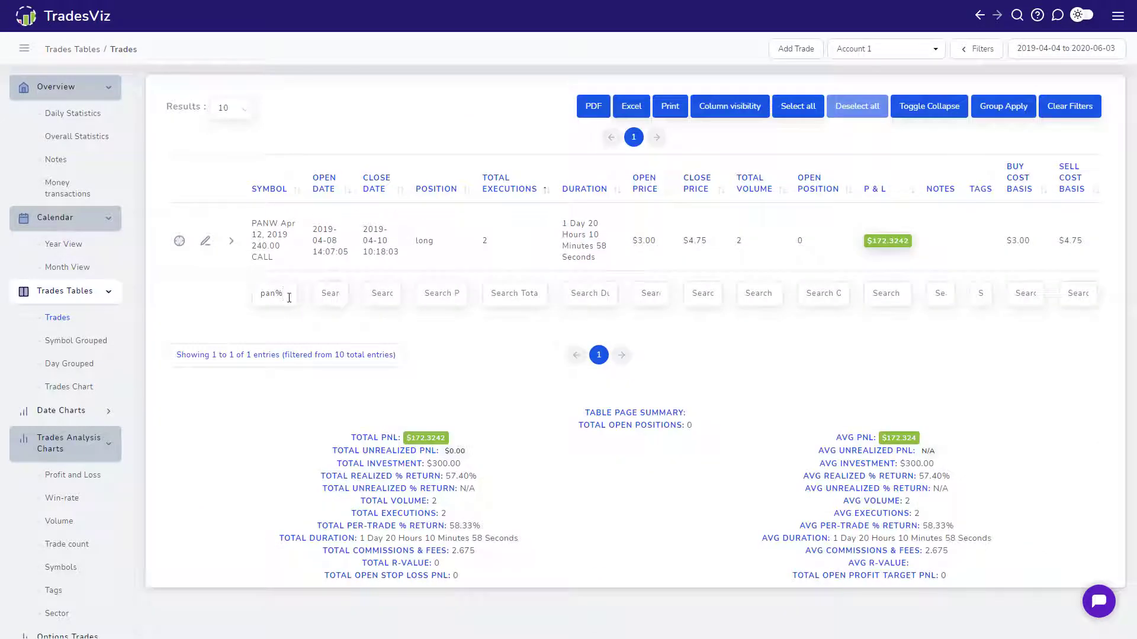
left_click_drag(288, 298, 248, 301)
key("BackSpace")
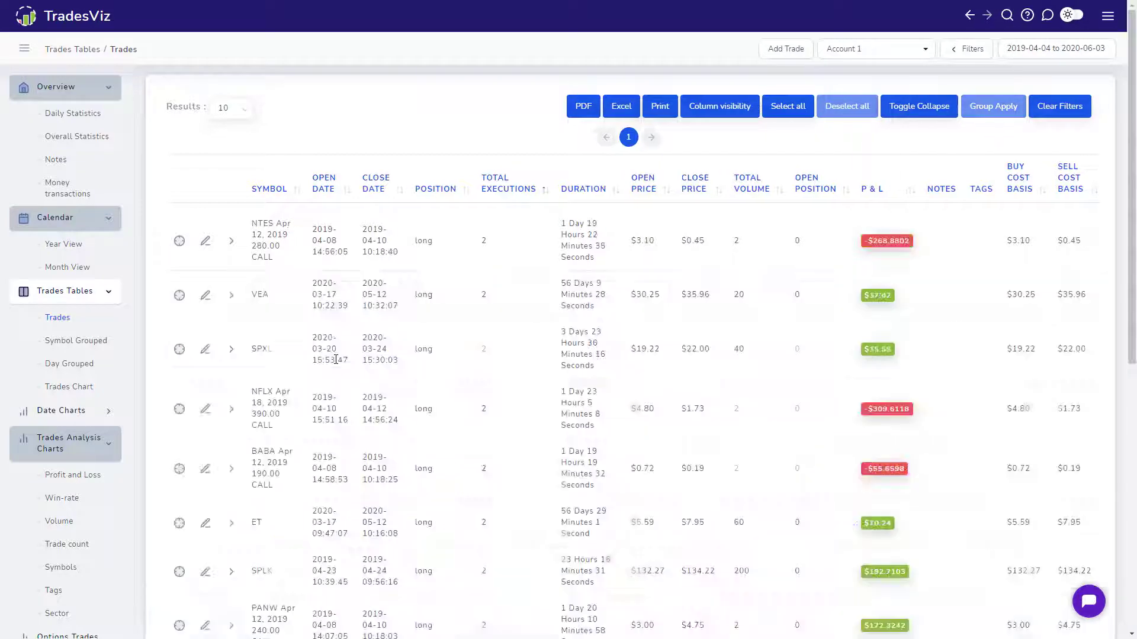
scroll(333, 359, "down", 5)
scroll(336, 360, "up", 5)
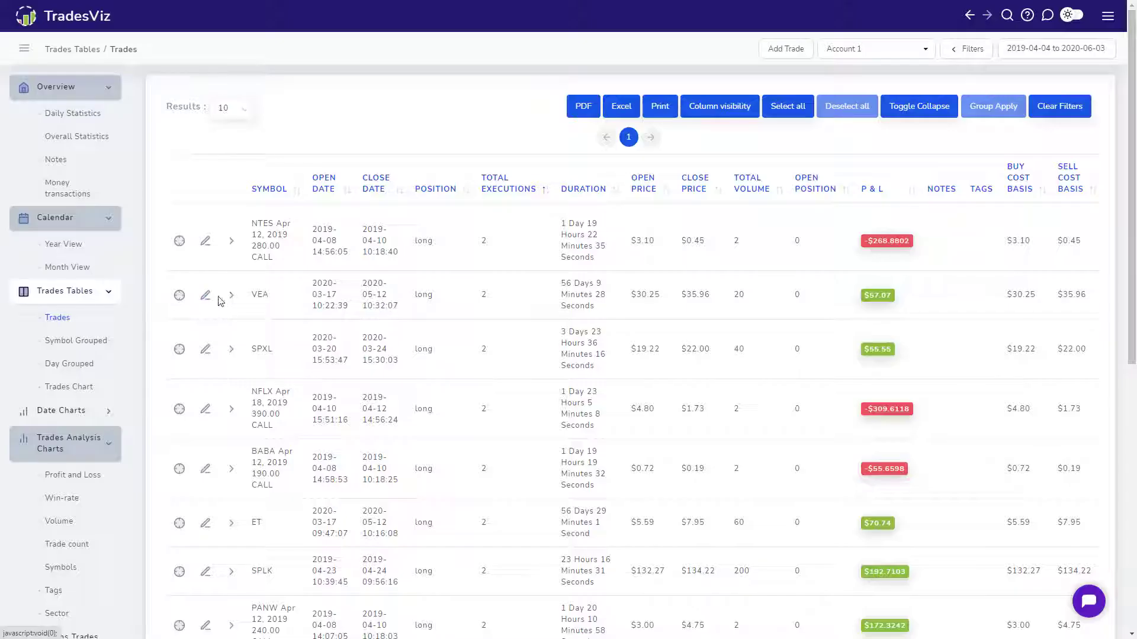
left_click(178, 299)
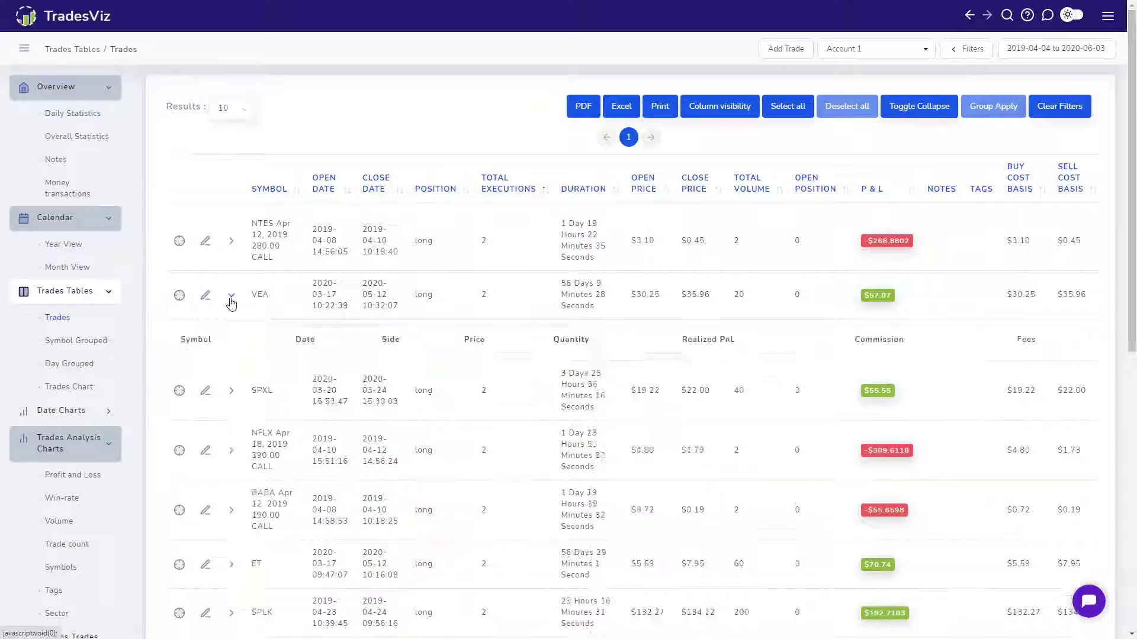
left_click(179, 296)
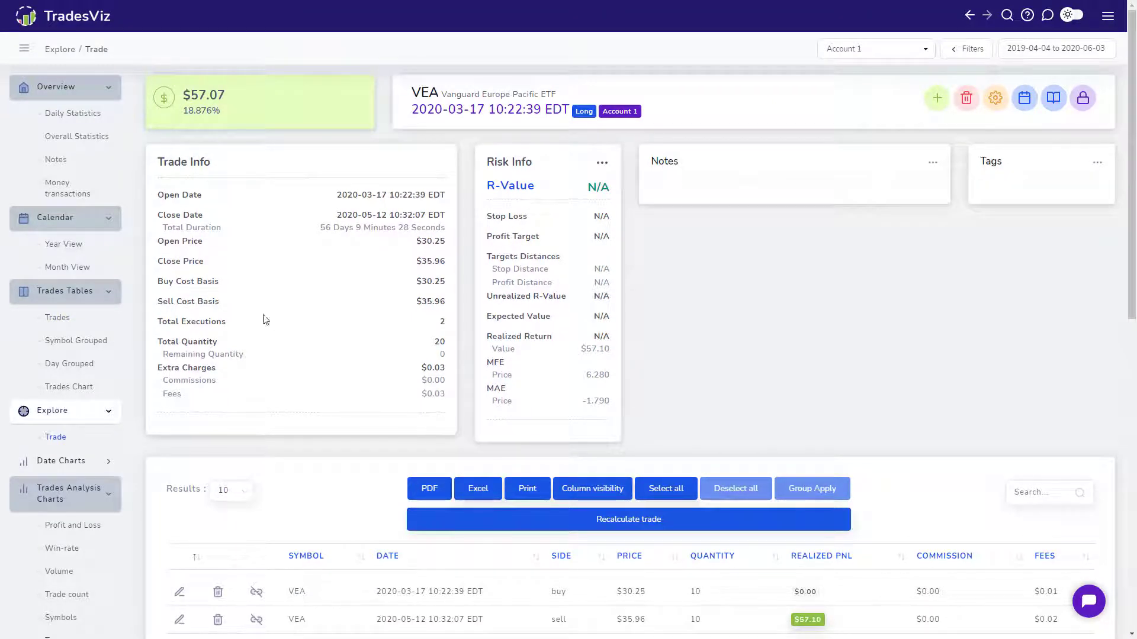
left_click_drag(203, 216, 190, 216)
triple_click(171, 242)
left_click(230, 417)
- Save the VEA trade's risk info with stop loss 29 and profit target 36
left_click(602, 162)
left_click(575, 196)
left_click(601, 256)
type("29")
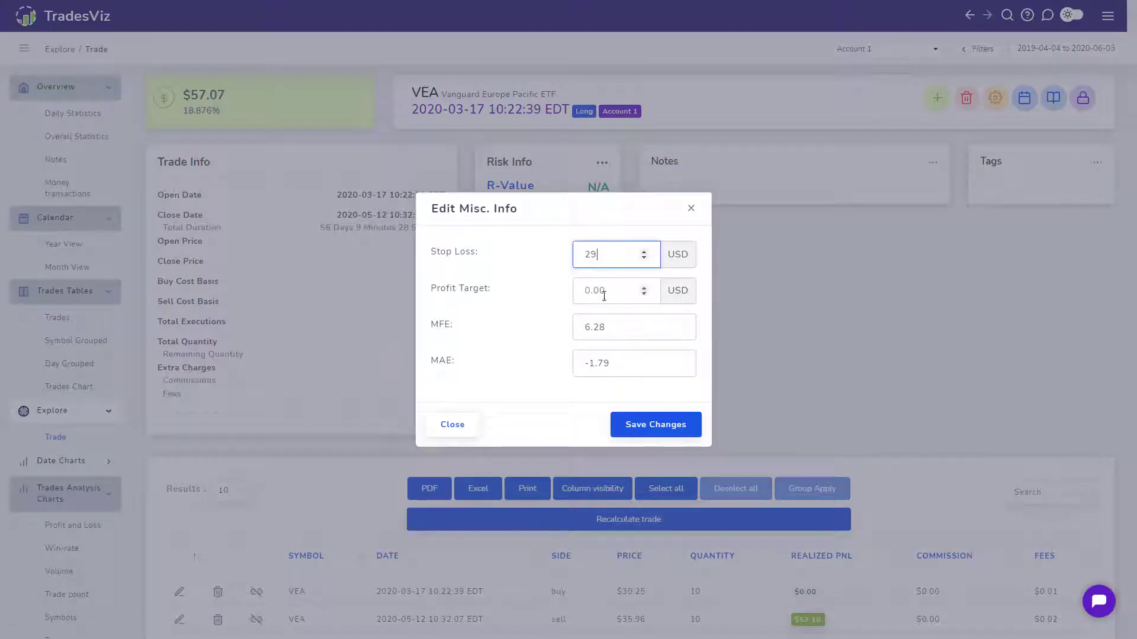
left_click(604, 297)
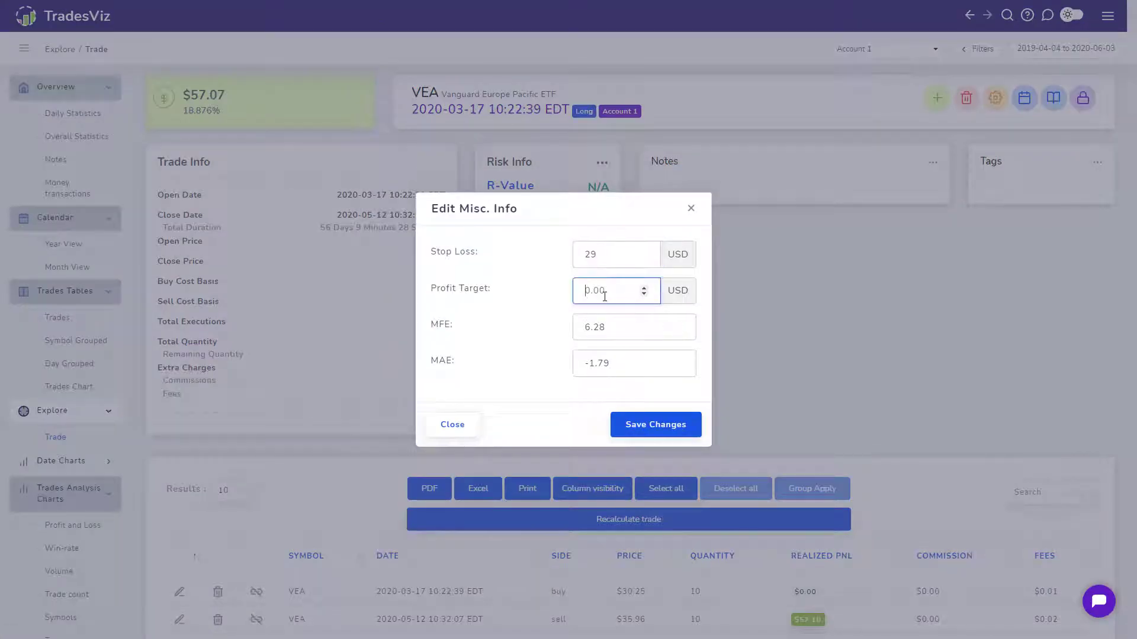
left_click(661, 431)
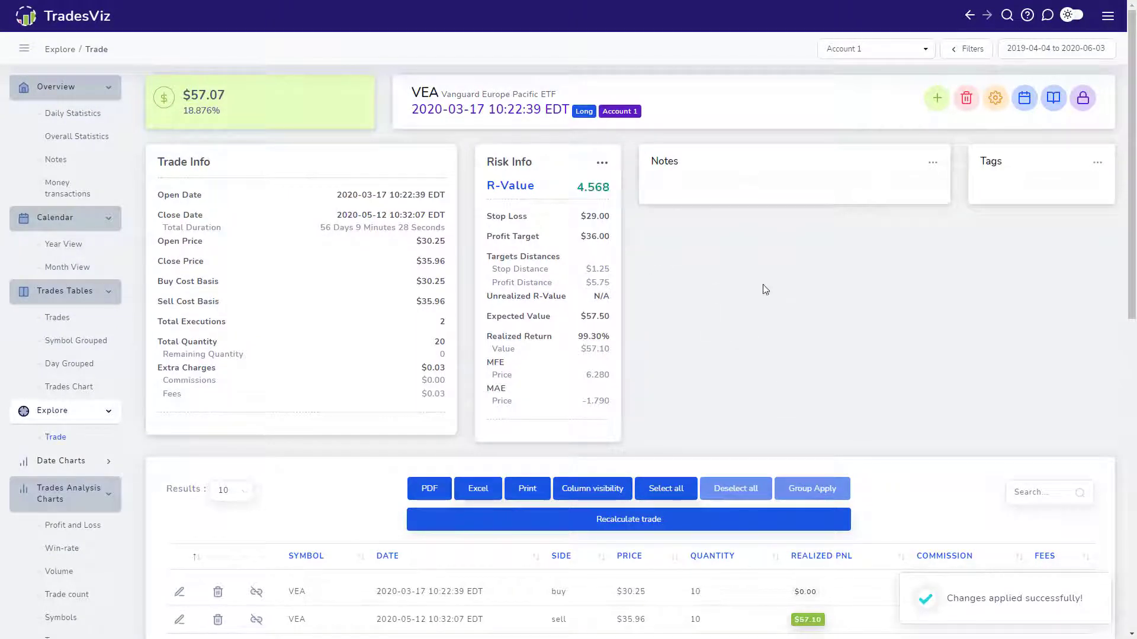
- Save a 'New comment' note on the VEA trade with the word 'comment' bolded
left_click(934, 165)
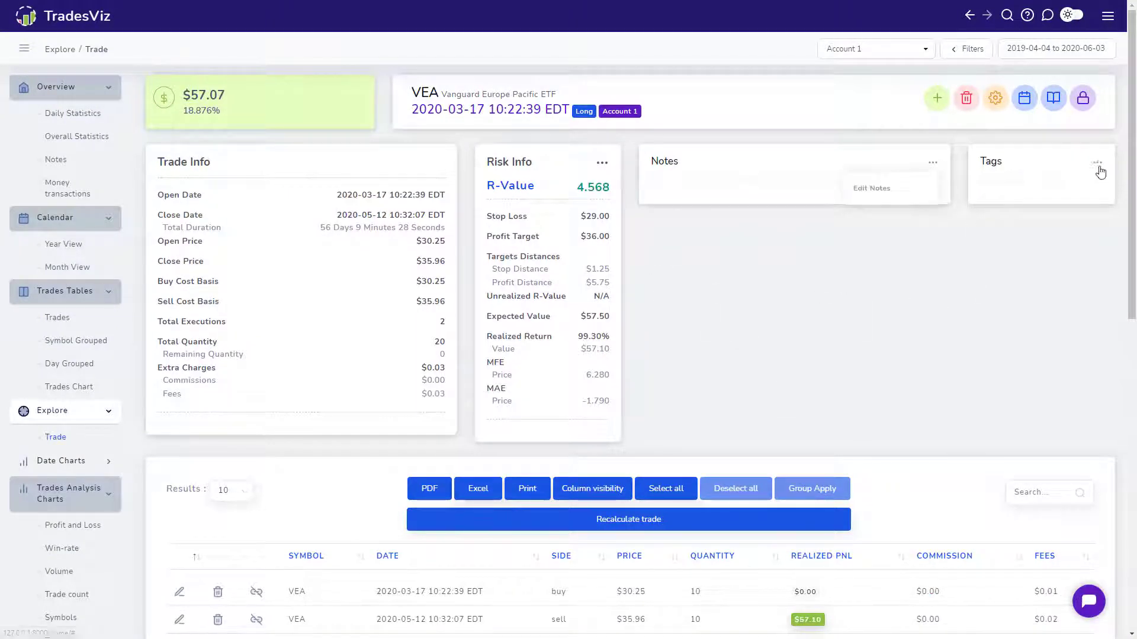
left_click(1099, 168)
left_click(868, 205)
left_click(932, 166)
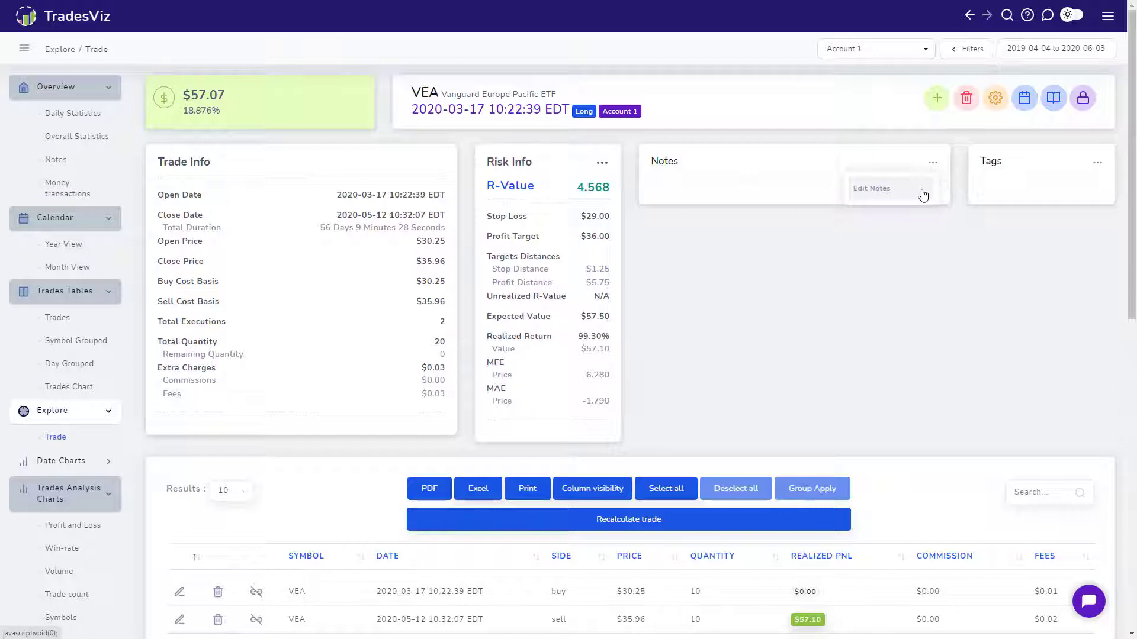
left_click(922, 194)
left_click(595, 333)
type("New com")
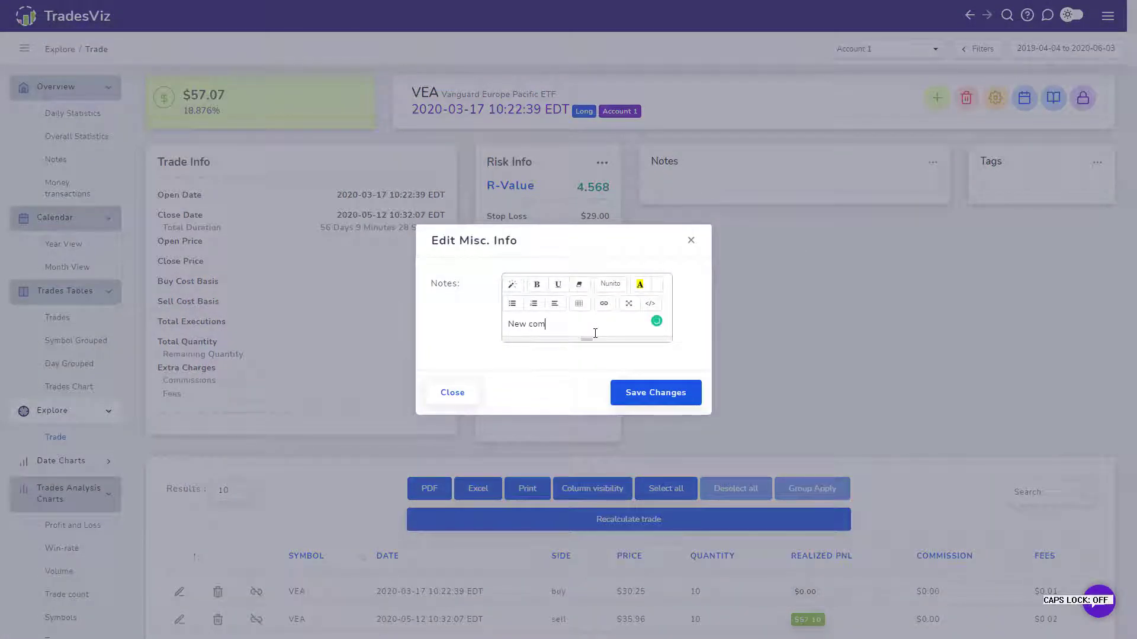
type("ment")
key("ctrl+shift+Left")
key("ctrl+b")
left_click(639, 395)
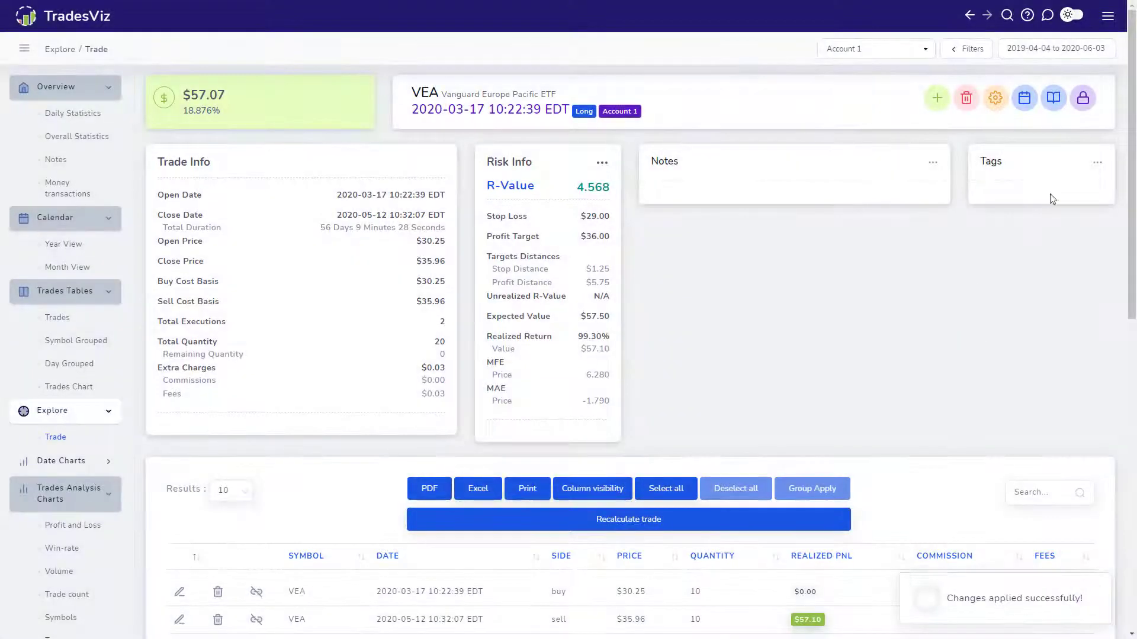
- Add the tag 'tag1' to the VEA trade and save it
left_click(1097, 162)
left_click(1057, 188)
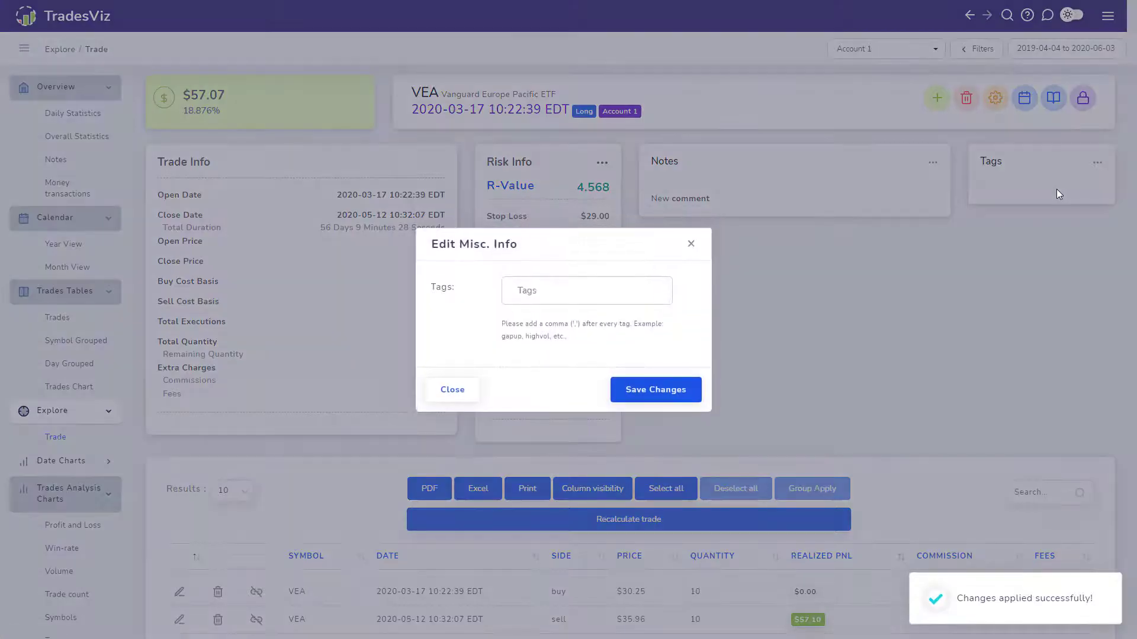
type("tag1,")
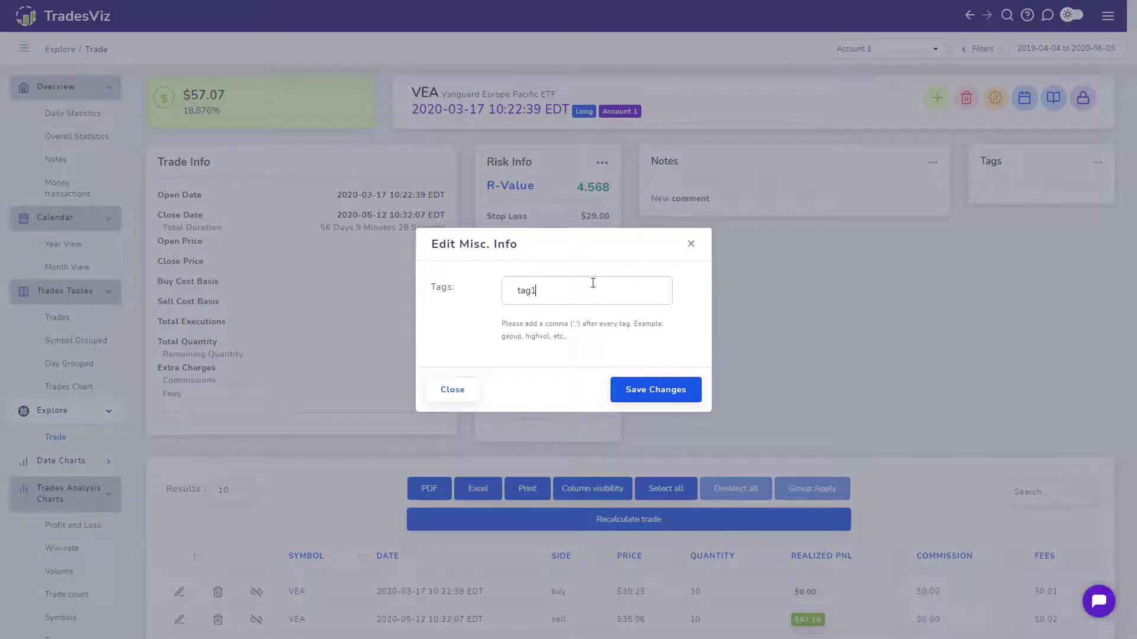
left_click(668, 390)
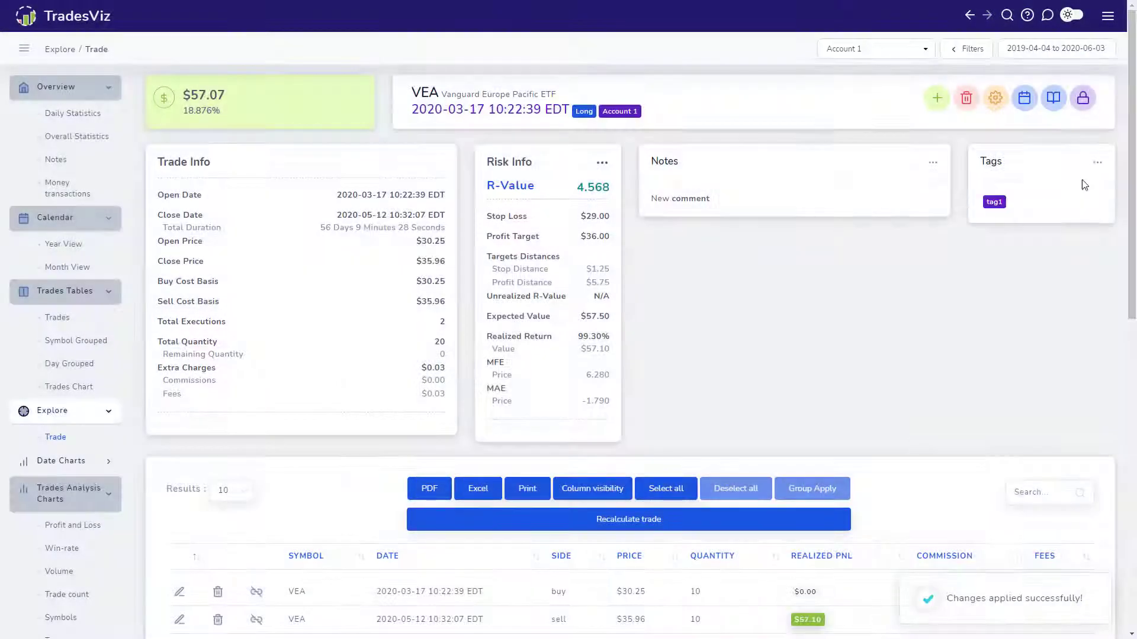
- Reopen the tags editor and close it without saving changes
left_click(1097, 162)
left_click(1065, 189)
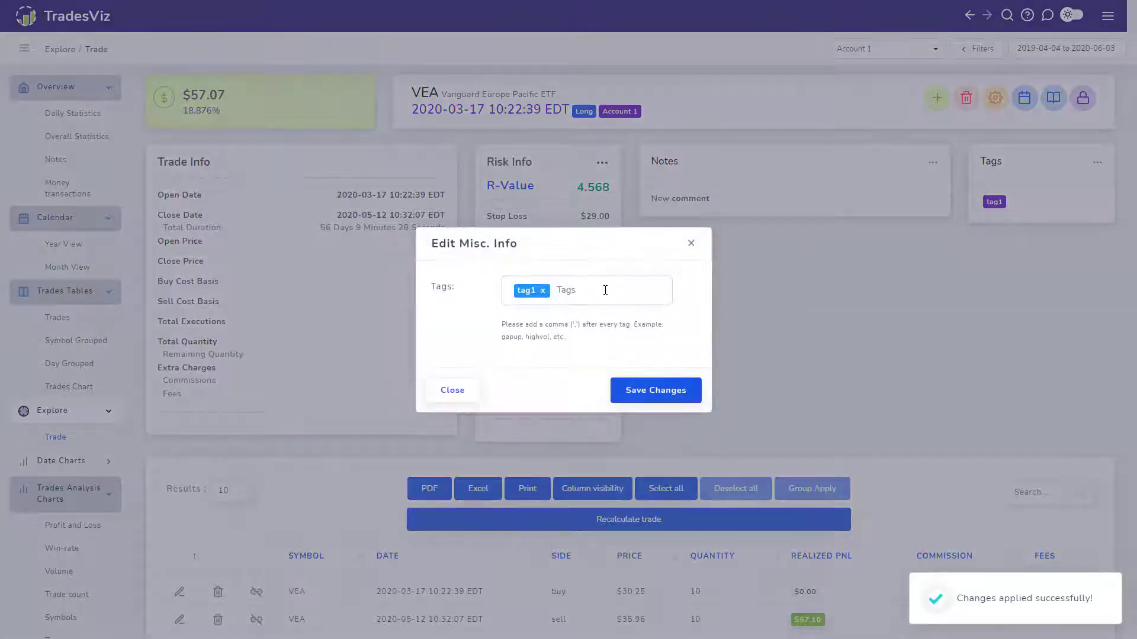
type("t")
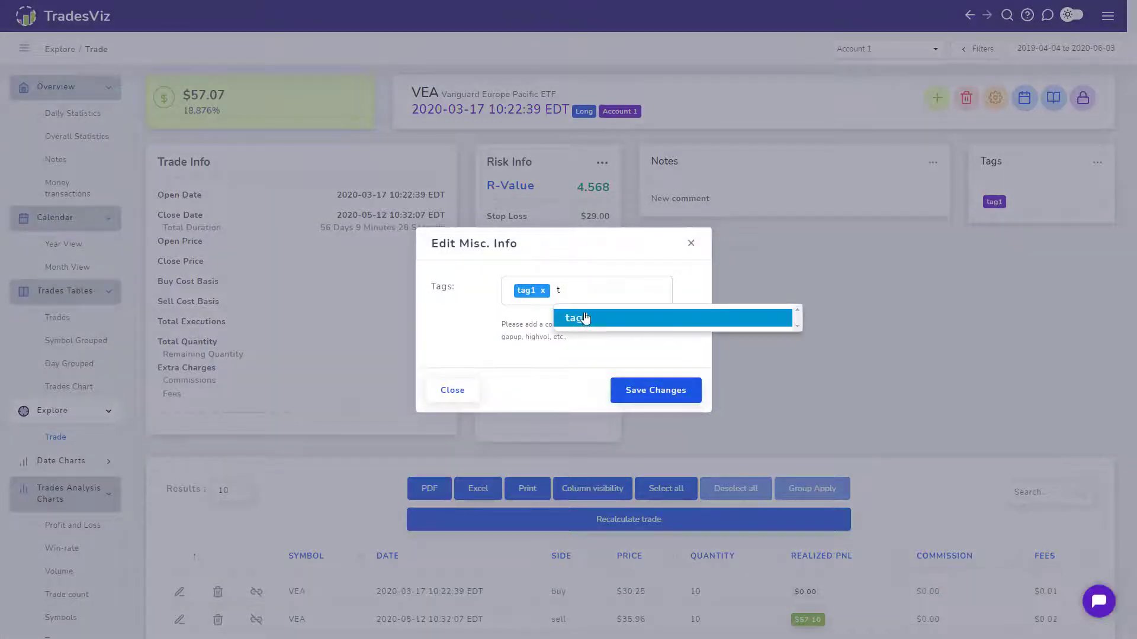
left_click(691, 243)
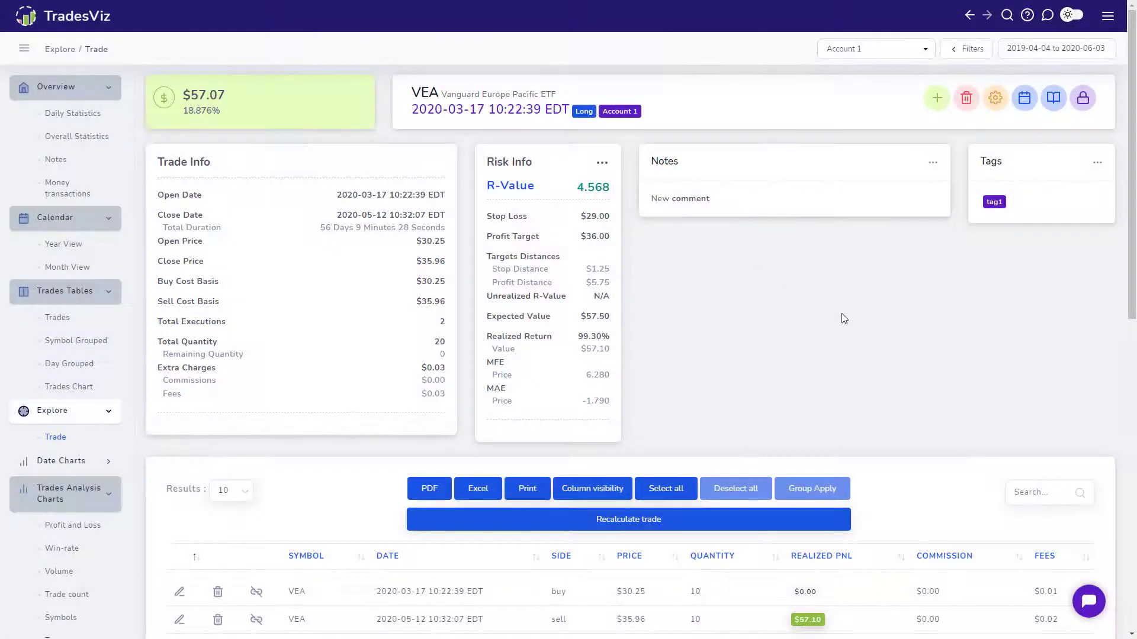
- From the Charts options menu, add the VEA daily price chart and check its buy and sell markers
scroll(845, 322, "down", 4)
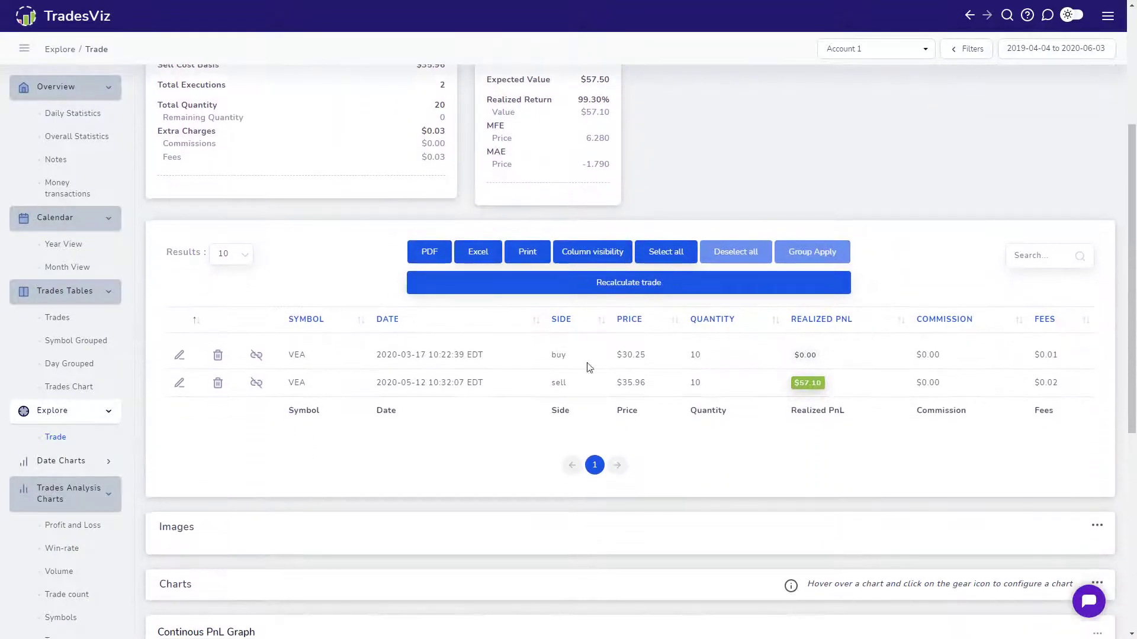
scroll(506, 397, "down", 4)
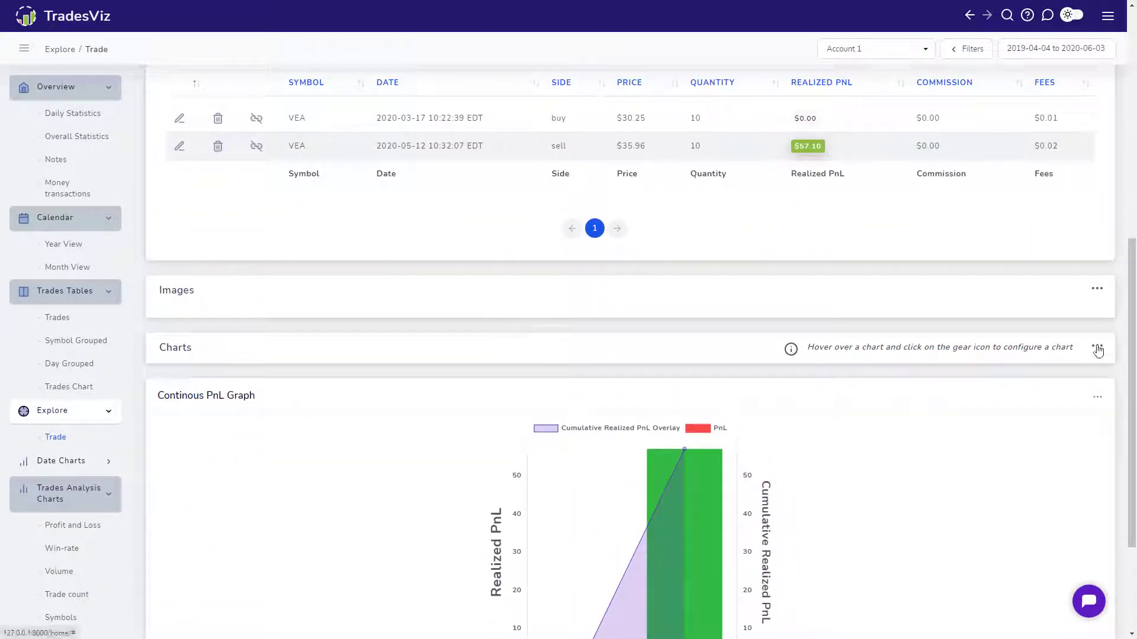
left_click(1096, 347)
left_click(1049, 377)
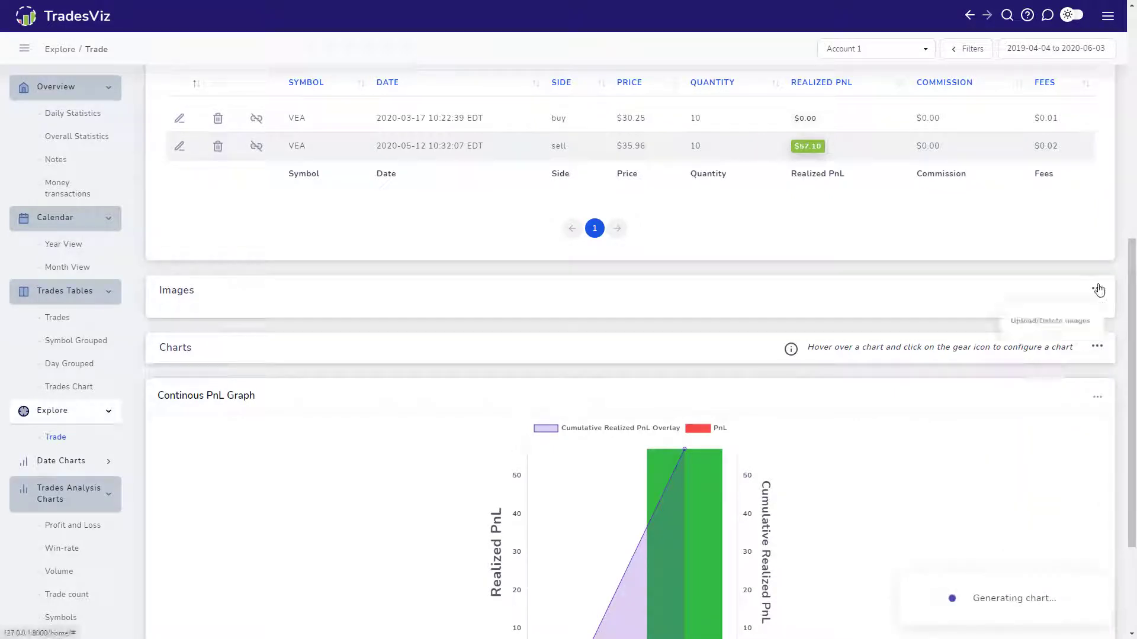
scroll(941, 350, "down", 2)
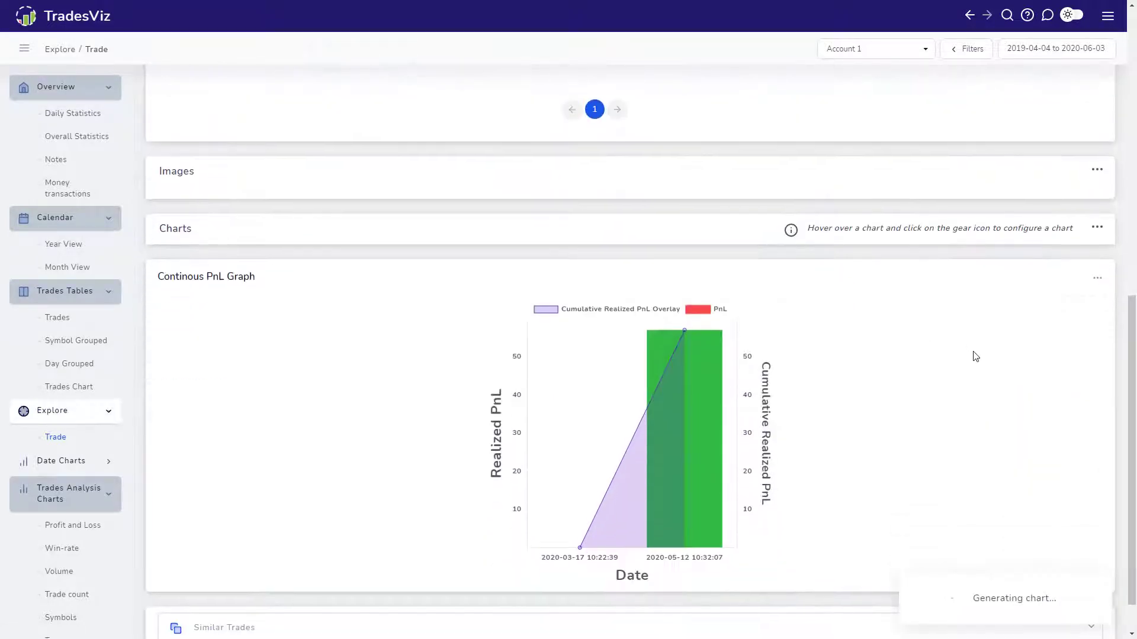
scroll(974, 355, "down", 1)
scroll(975, 355, "up", 3)
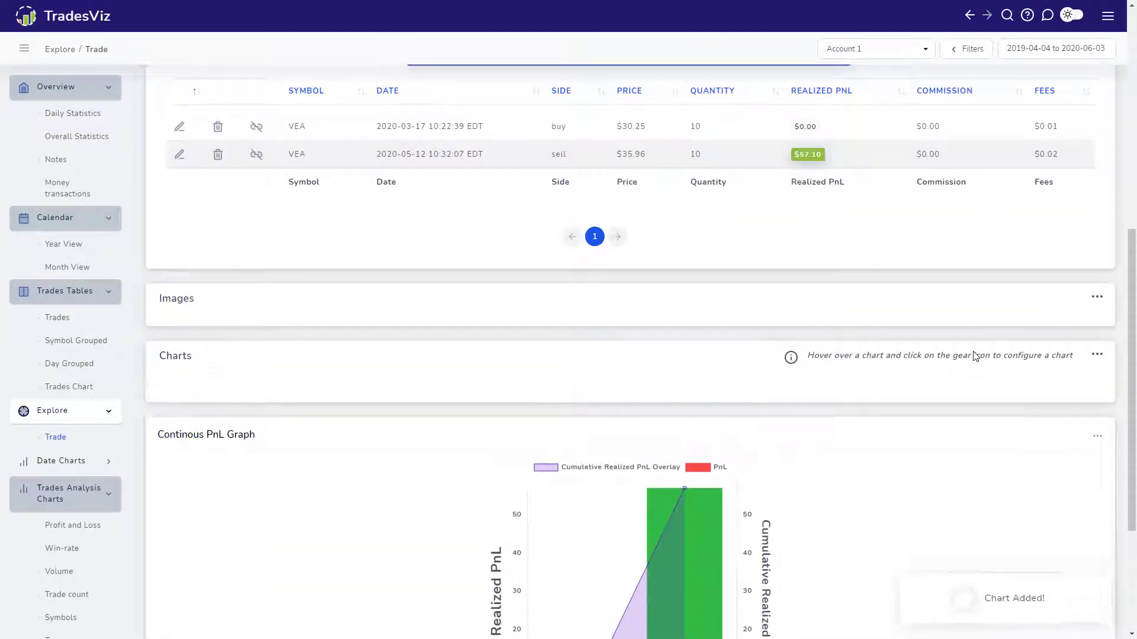
scroll(960, 354, "up", 6)
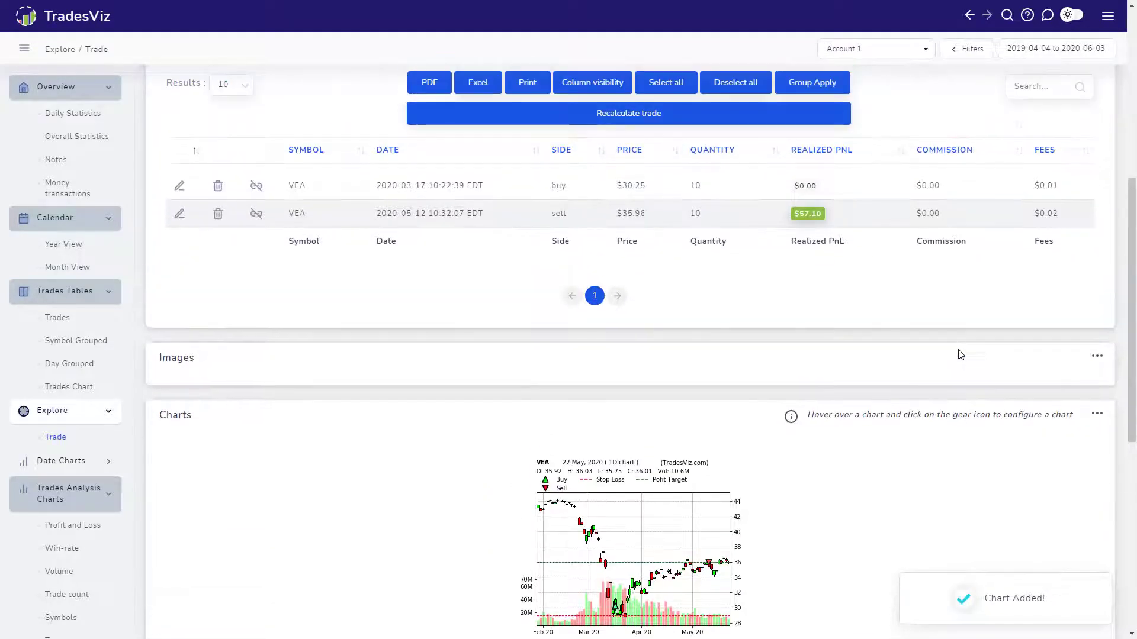
scroll(954, 351, "down", 5)
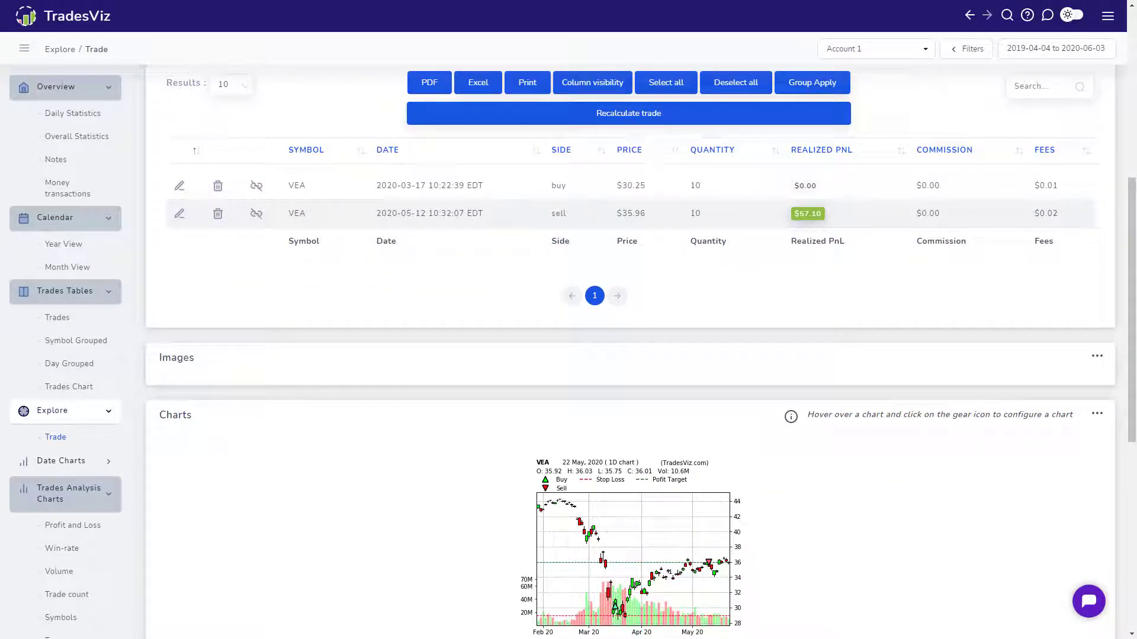
scroll(629, 356, "down", 5)
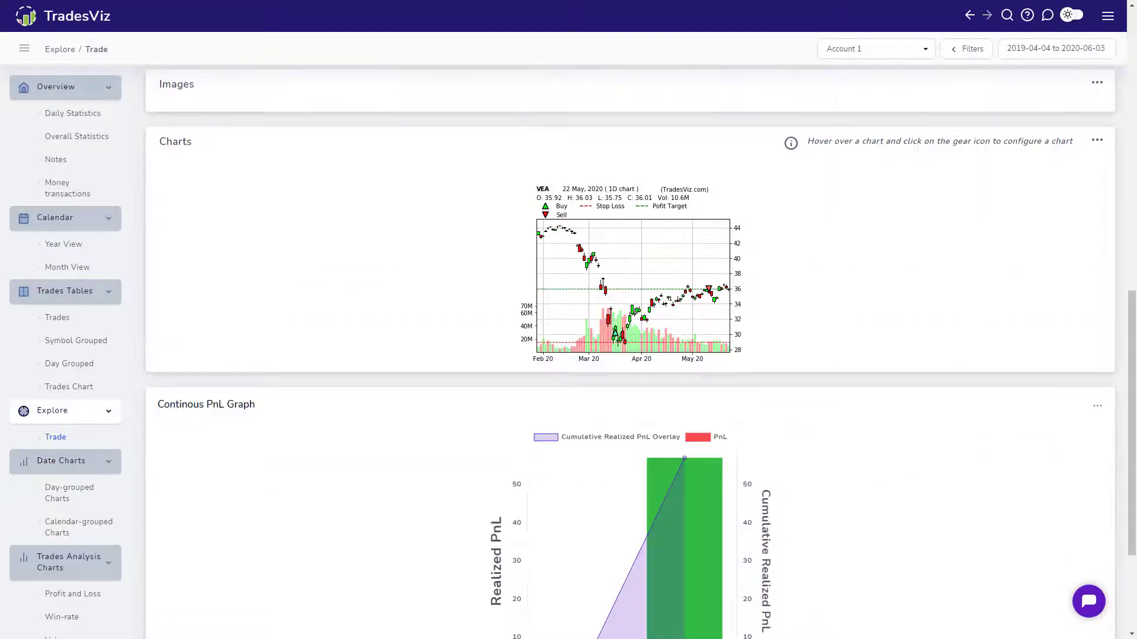
- Open the calendar Month View, step back to March 2020, then forward again to May 2020
left_click(69, 270)
left_click(171, 125)
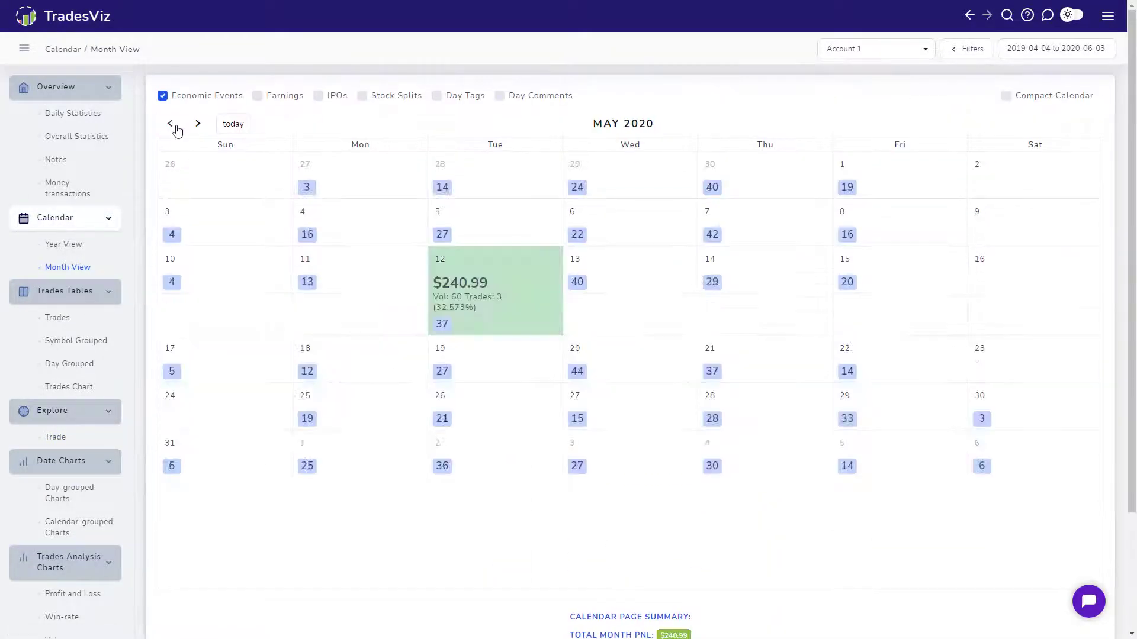
left_click(175, 126)
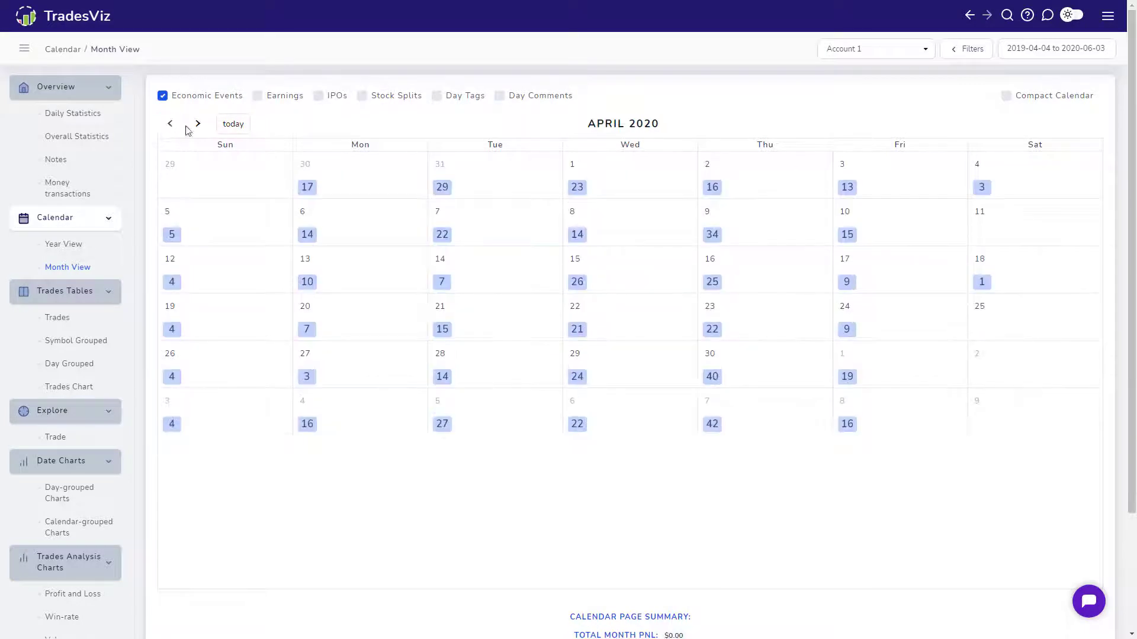
left_click(176, 127)
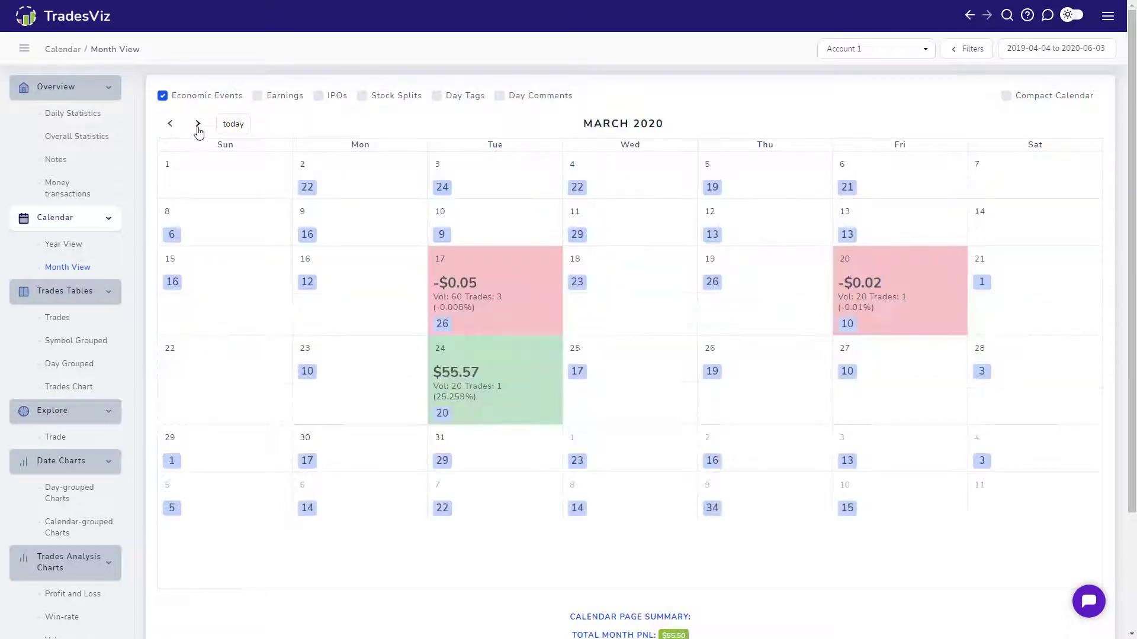
left_click(198, 126)
left_click(199, 126)
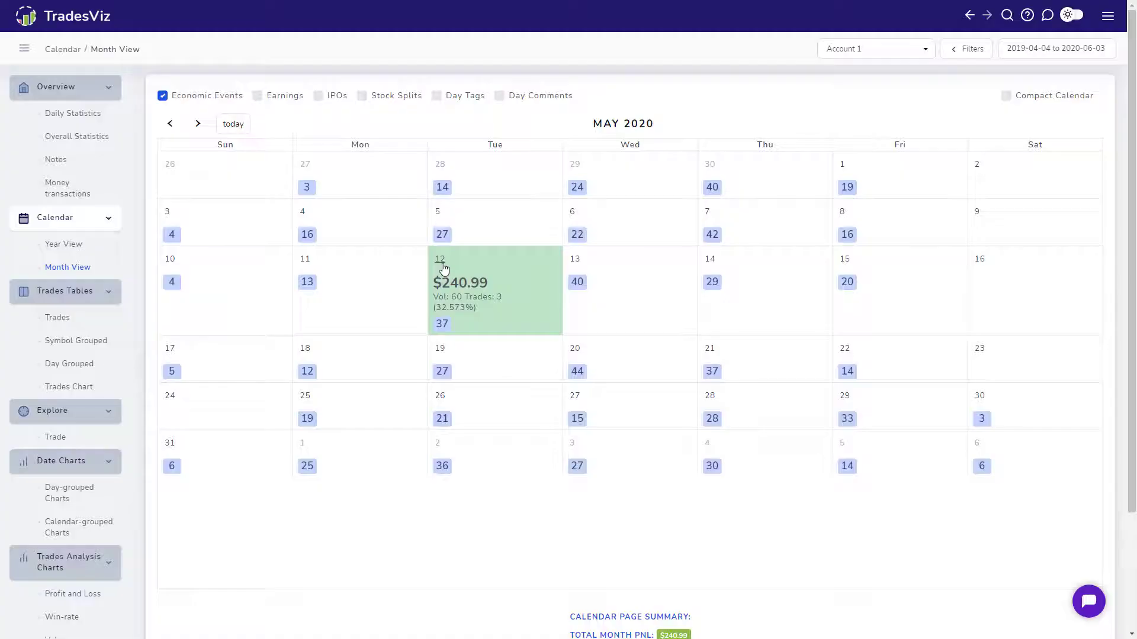
- Open the May 12 trading day and expand the VEA, VEU and ET trades' executions
left_click(443, 268)
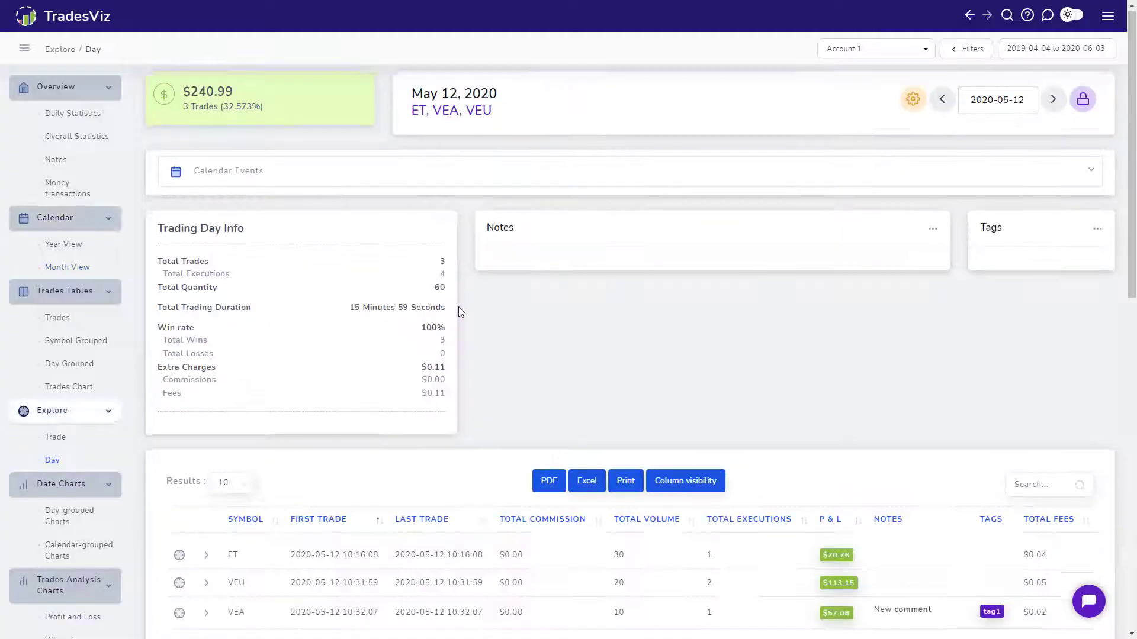
scroll(287, 343, "down", 5)
left_click(208, 321)
left_click(207, 291)
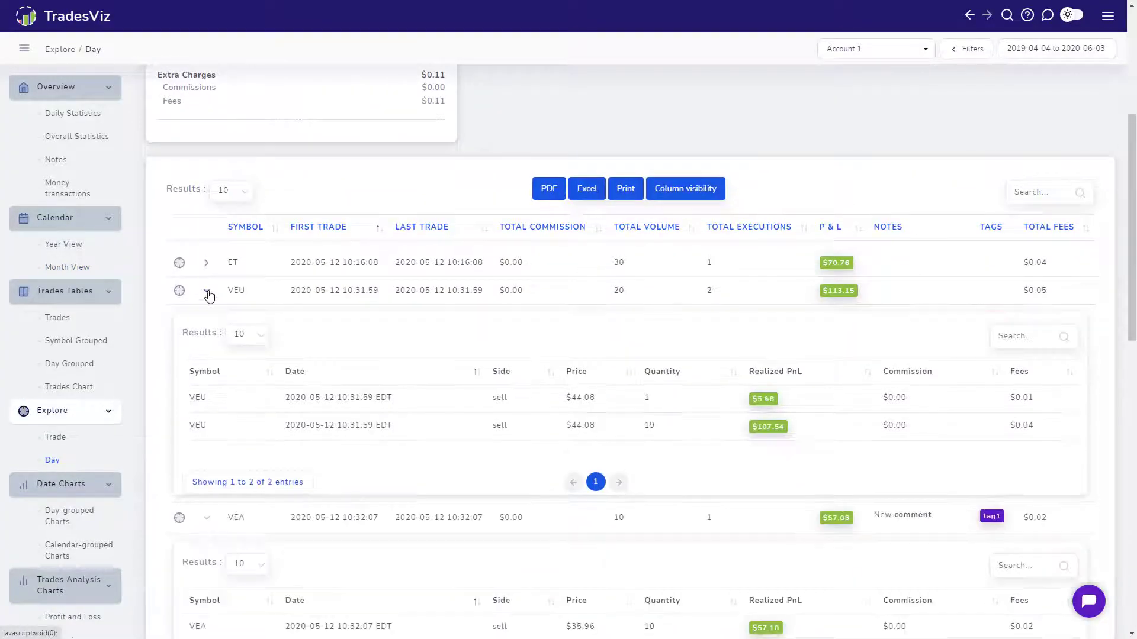
left_click(206, 262)
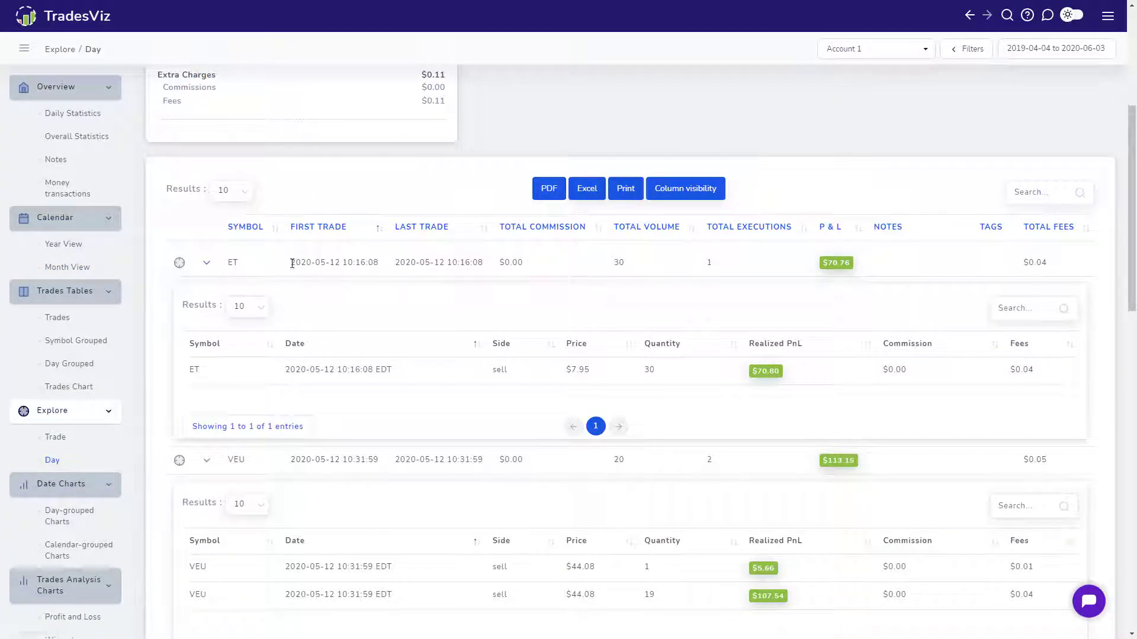
- Highlight the ET and VEU first trade dates, then open the day's notes options
left_click_drag(292, 263, 362, 264)
left_click_drag(307, 460, 357, 460)
left_click(358, 460)
scroll(413, 362, "down", 8)
scroll(414, 363, "up", 7)
scroll(414, 363, "up", 6)
left_click(932, 232)
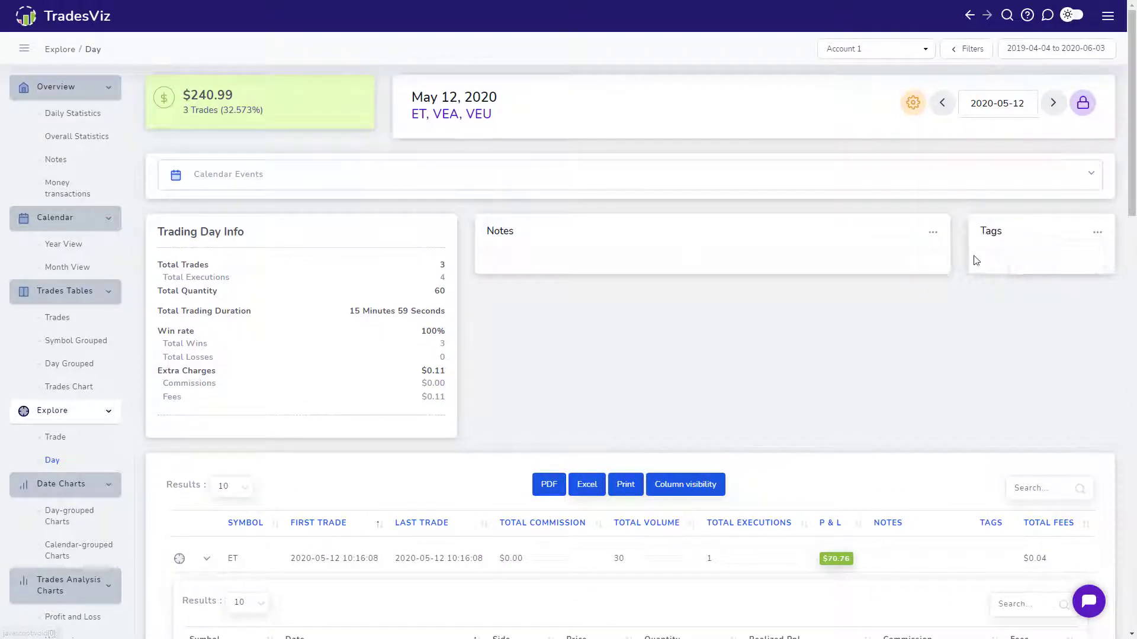
scroll(858, 352, "down", 15)
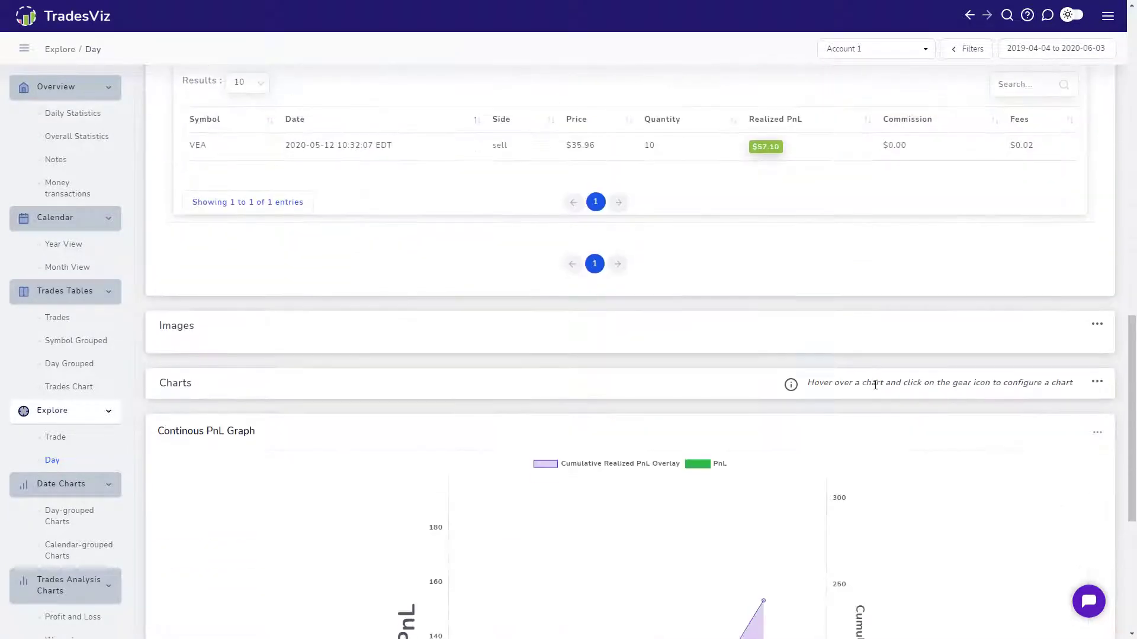
scroll(924, 382, "up", 8)
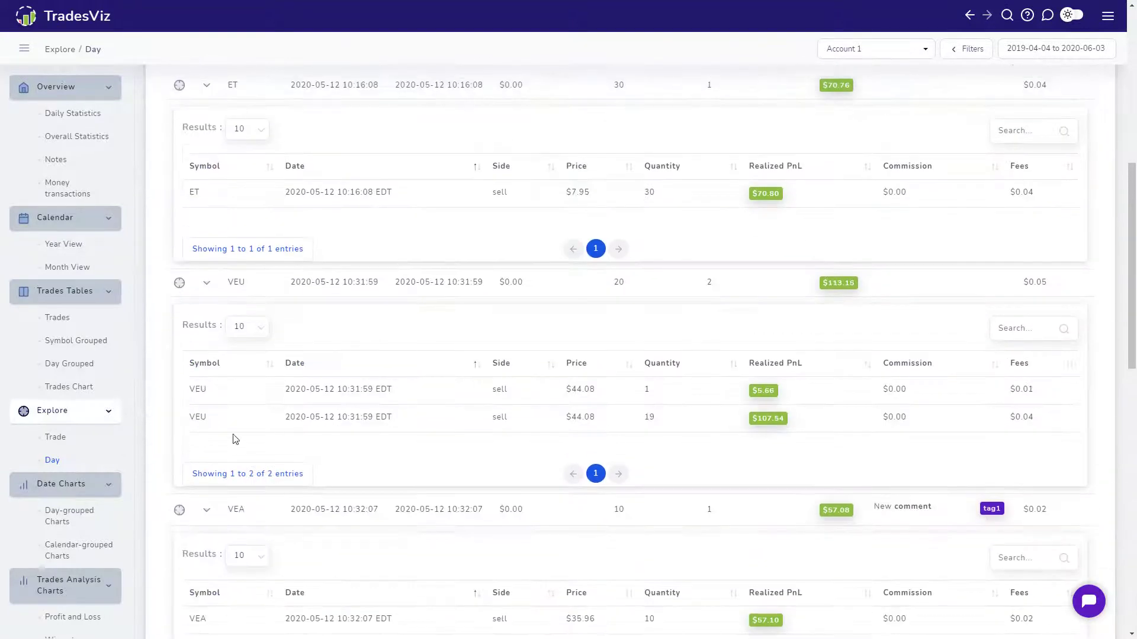
scroll(101, 413, "down", 3)
- Browse the Profit and Loss, Win Rate, Market vs Indicators, Options P&L and Ranges comparison charts
left_click(75, 441)
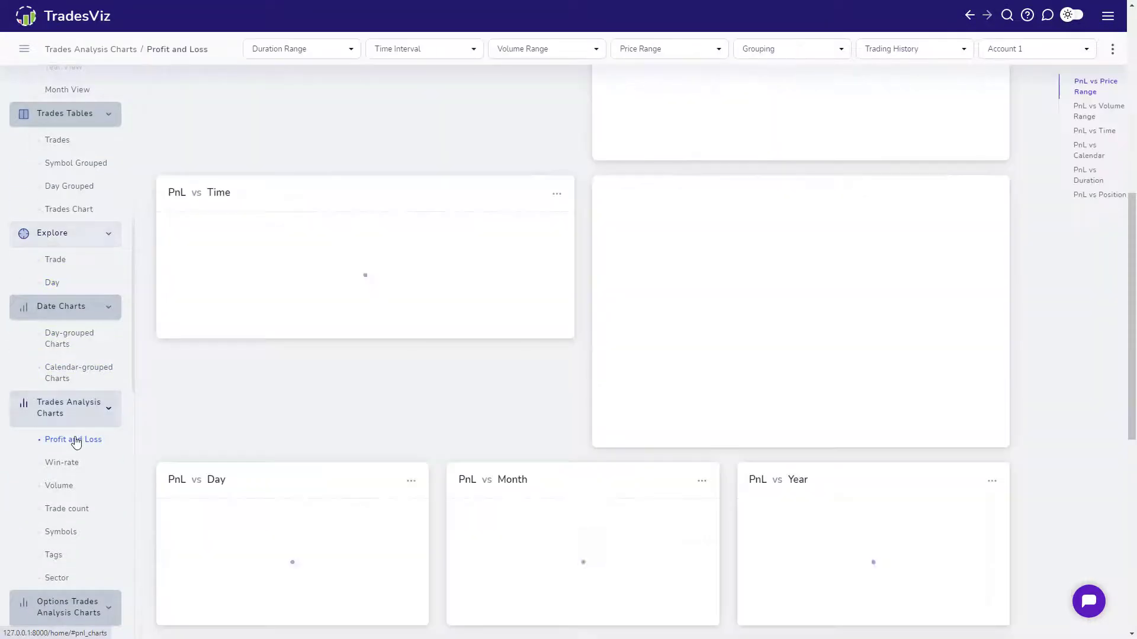
left_click(57, 466)
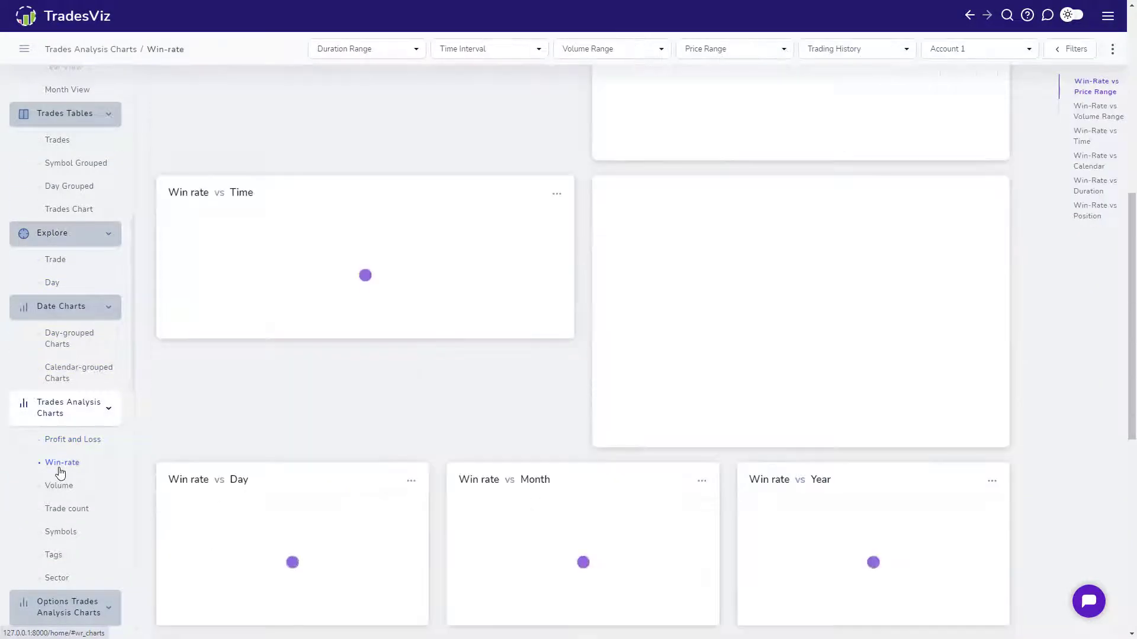
scroll(83, 521, "down", 5)
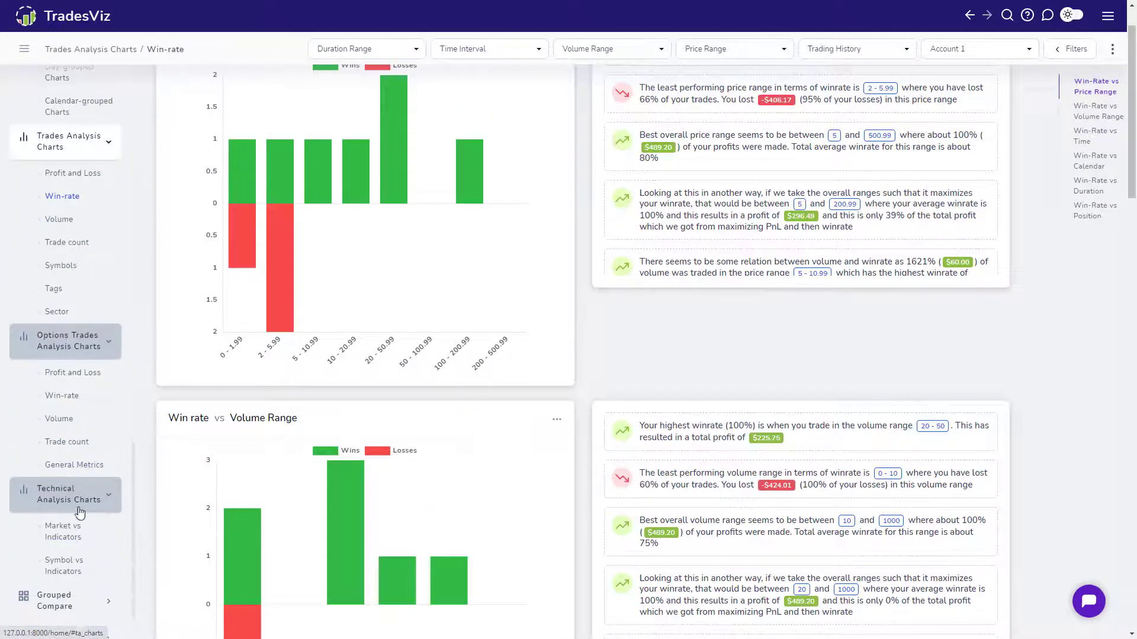
left_click(76, 539)
left_click(69, 374)
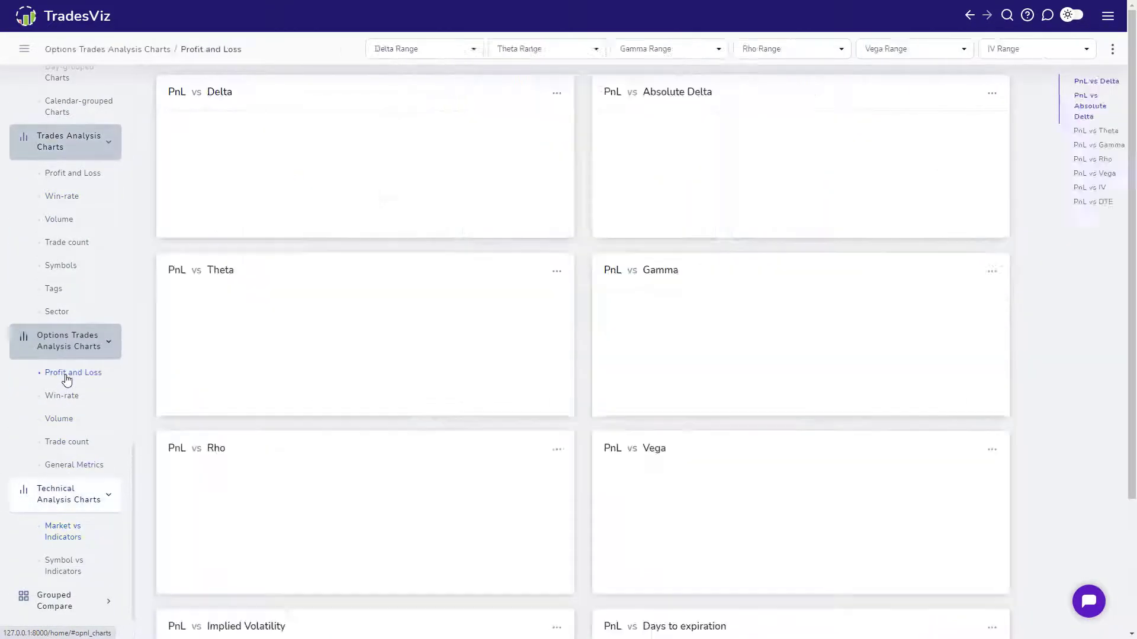
scroll(66, 521, "down", 1)
left_click(55, 580)
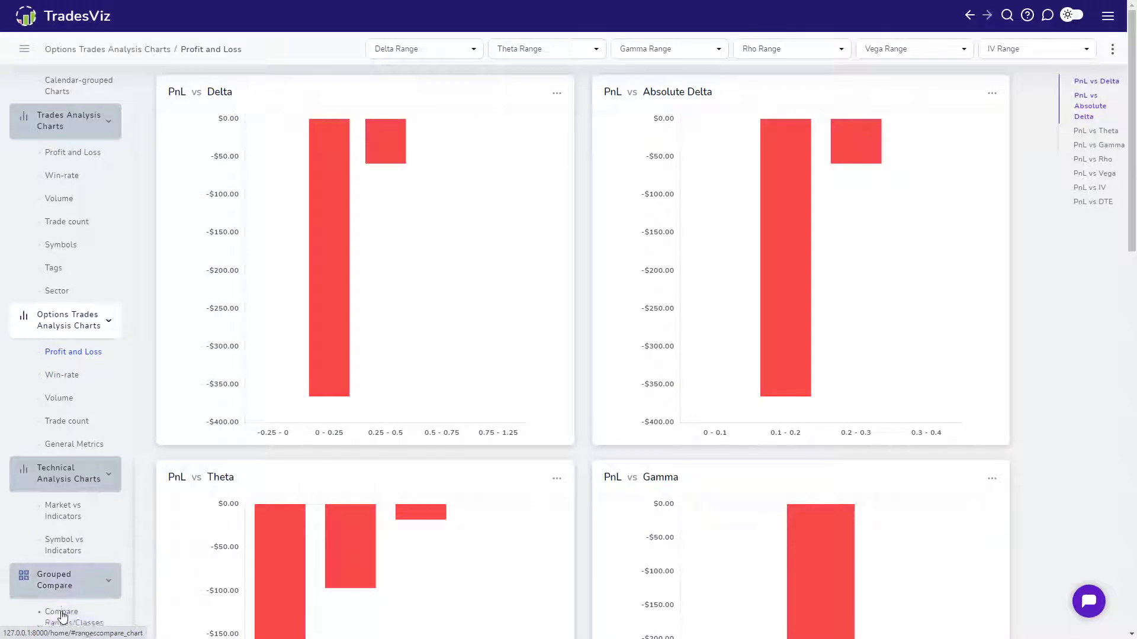
left_click(63, 616)
scroll(70, 568, "down", 3)
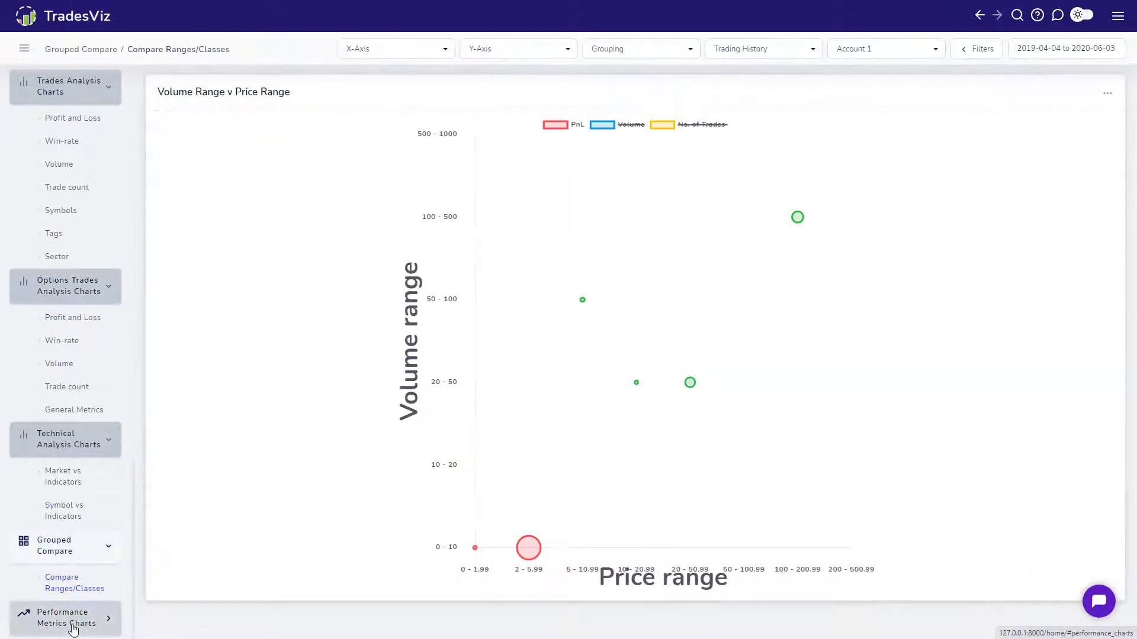
- View the win-rate radar and symbol treemap, then return to Profit and Loss and scroll to PnL vs Position
left_click(73, 604)
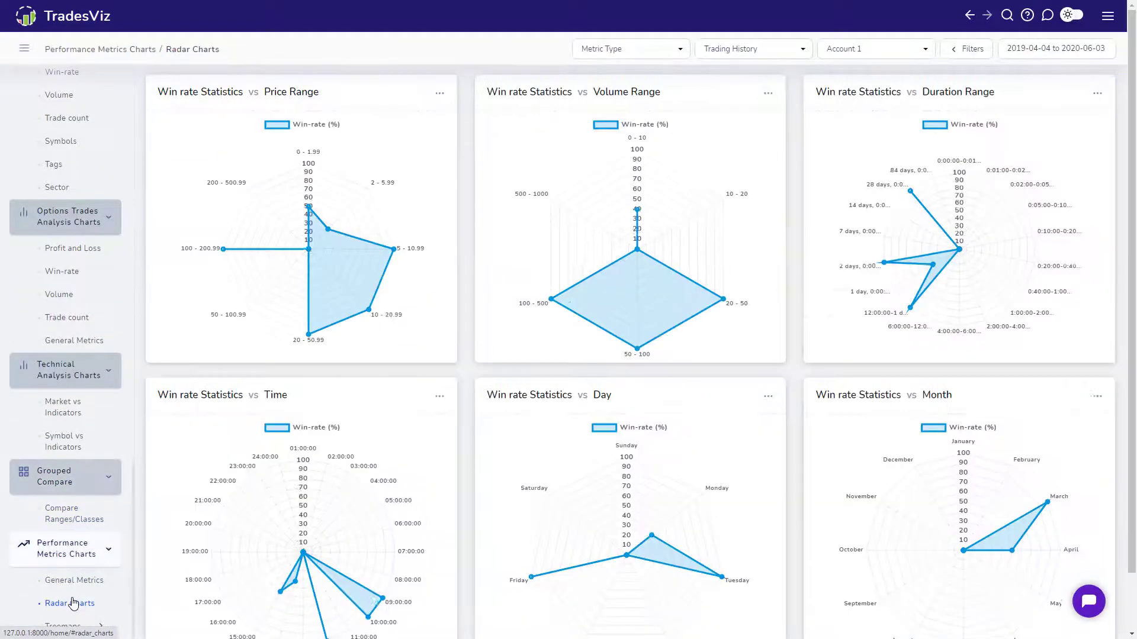
left_click(71, 625)
scroll(70, 592, "down", 2)
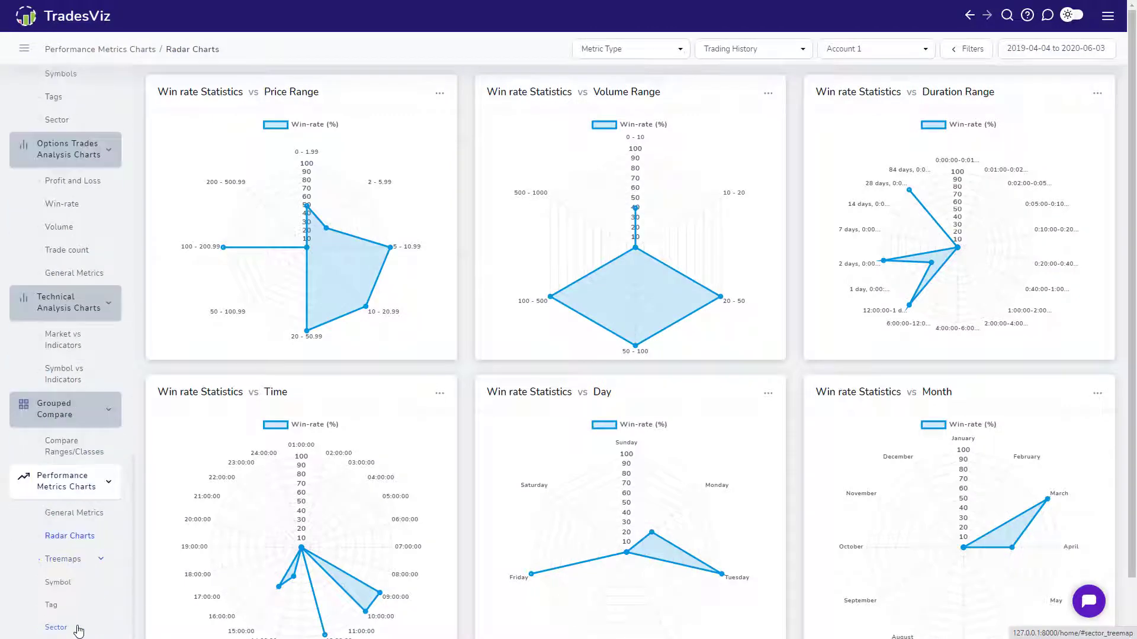
left_click(63, 583)
scroll(62, 580, "up", 8)
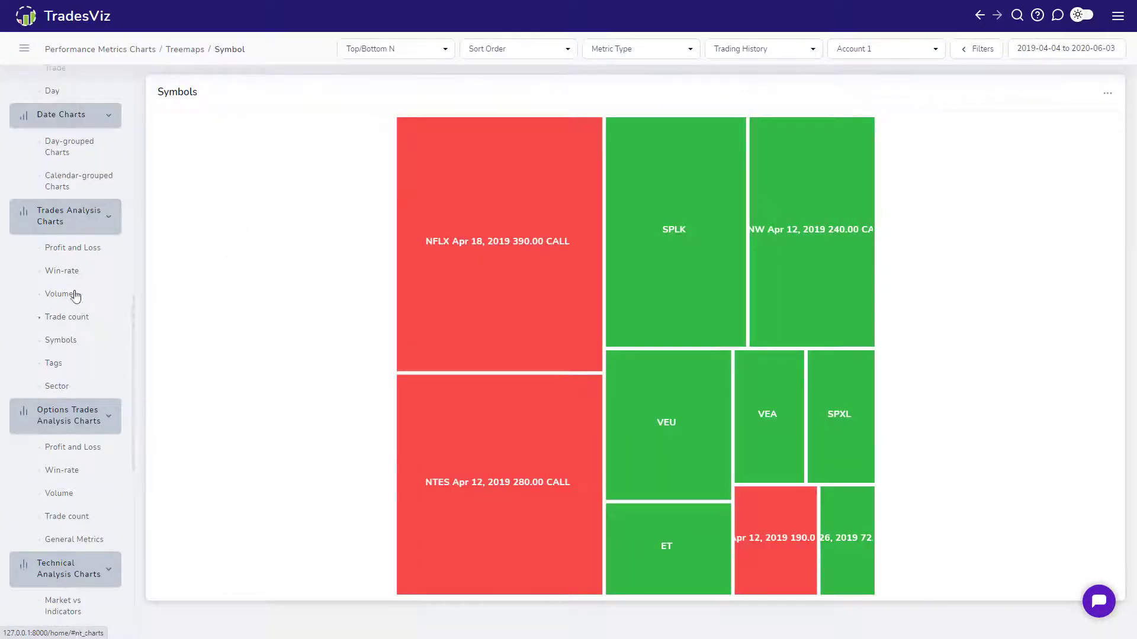
left_click(60, 270)
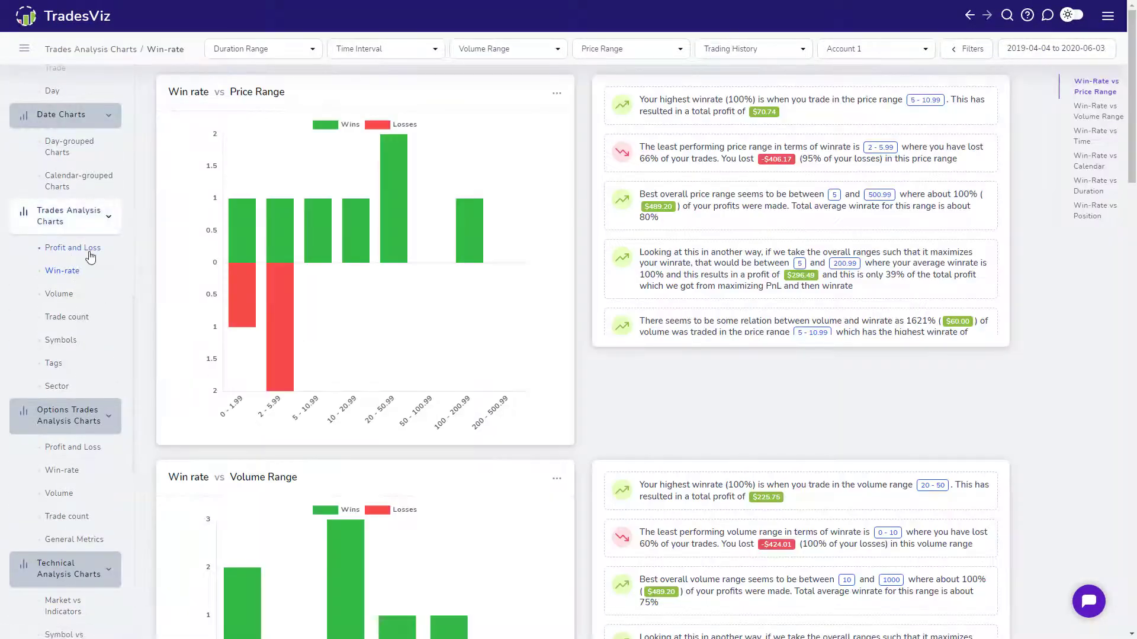
left_click(89, 250)
scroll(380, 406, "down", 15)
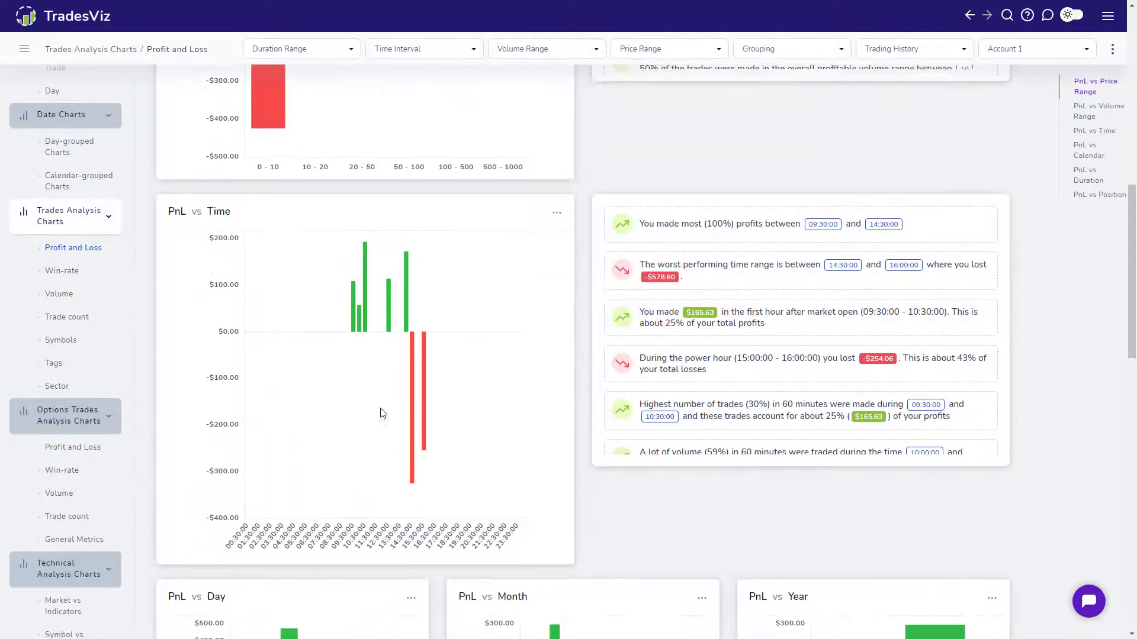
scroll(382, 417, "down", 13)
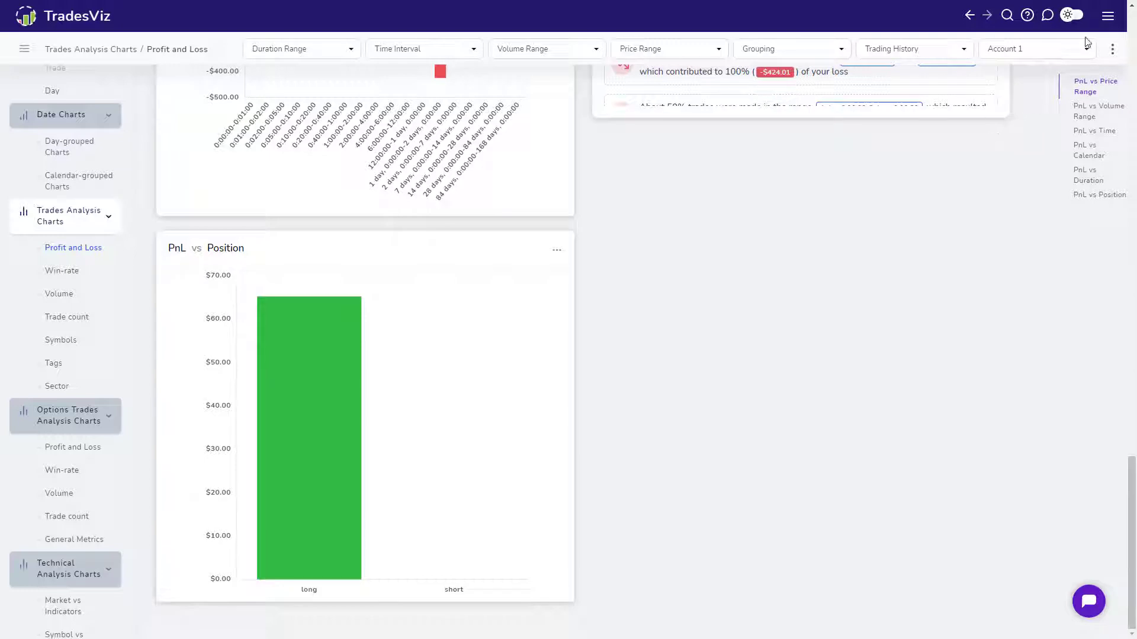
- Open the trade import form and select Account 1 with Lightspeed as the broker platform
left_click(1108, 16)
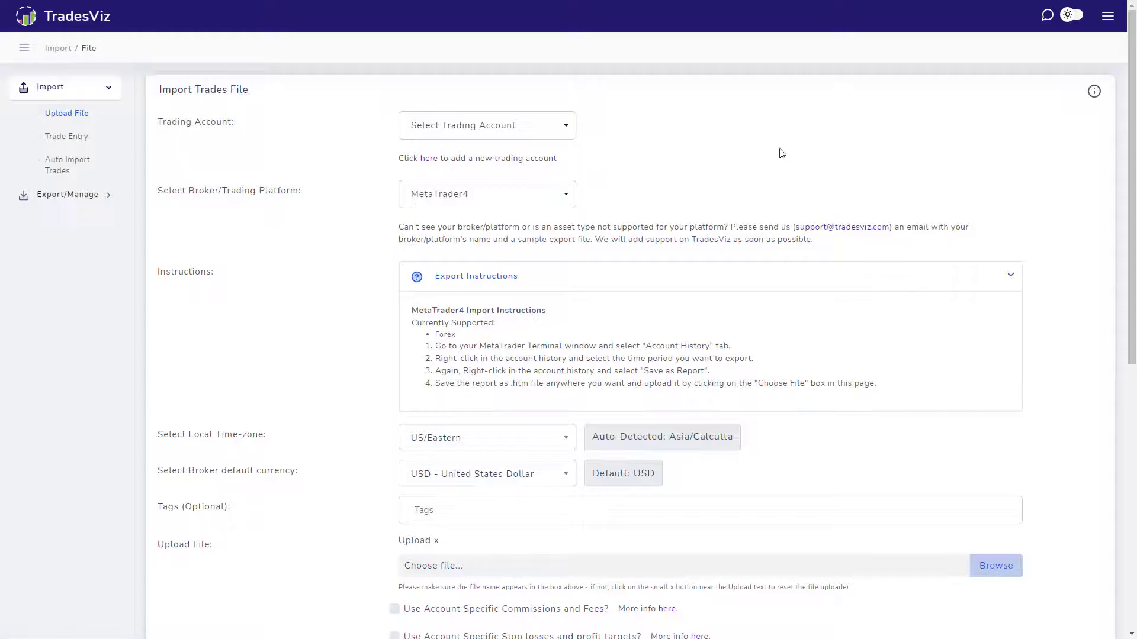
left_click(538, 138)
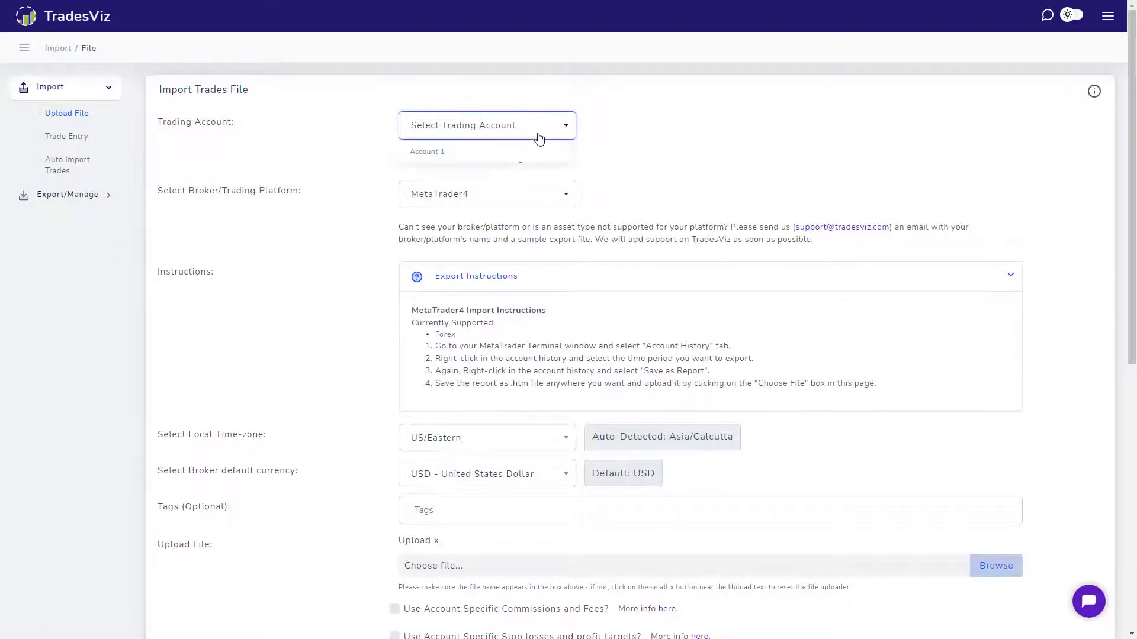
left_click(526, 157)
left_click(512, 204)
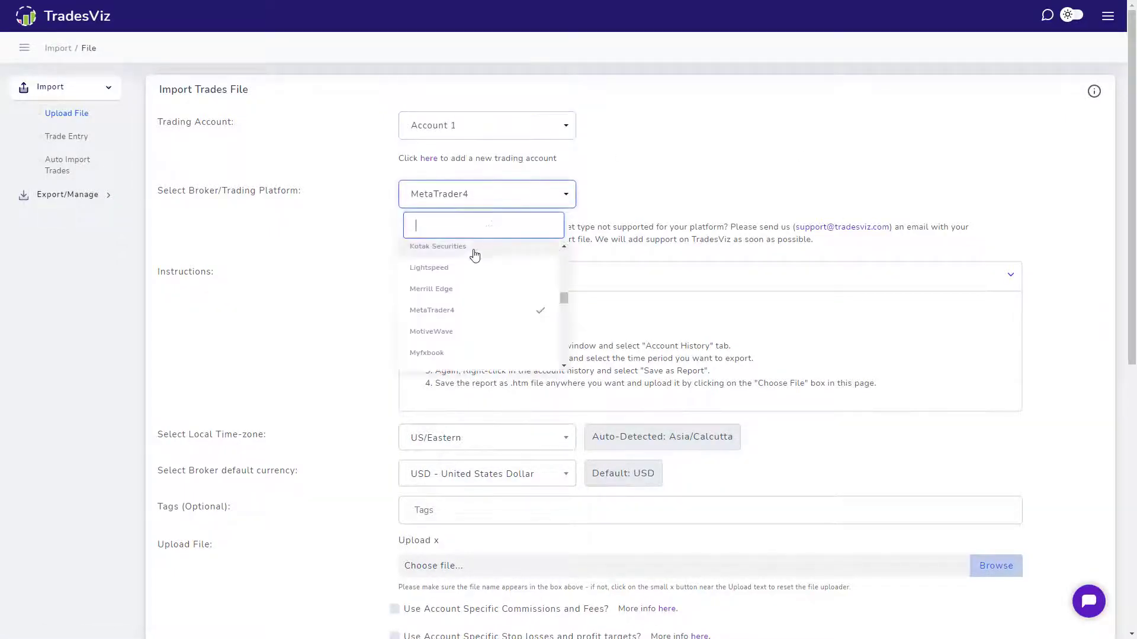
left_click(459, 290)
- Keep the broker currency as USD and the time zone as US/Eastern
scroll(317, 297, "down", 4)
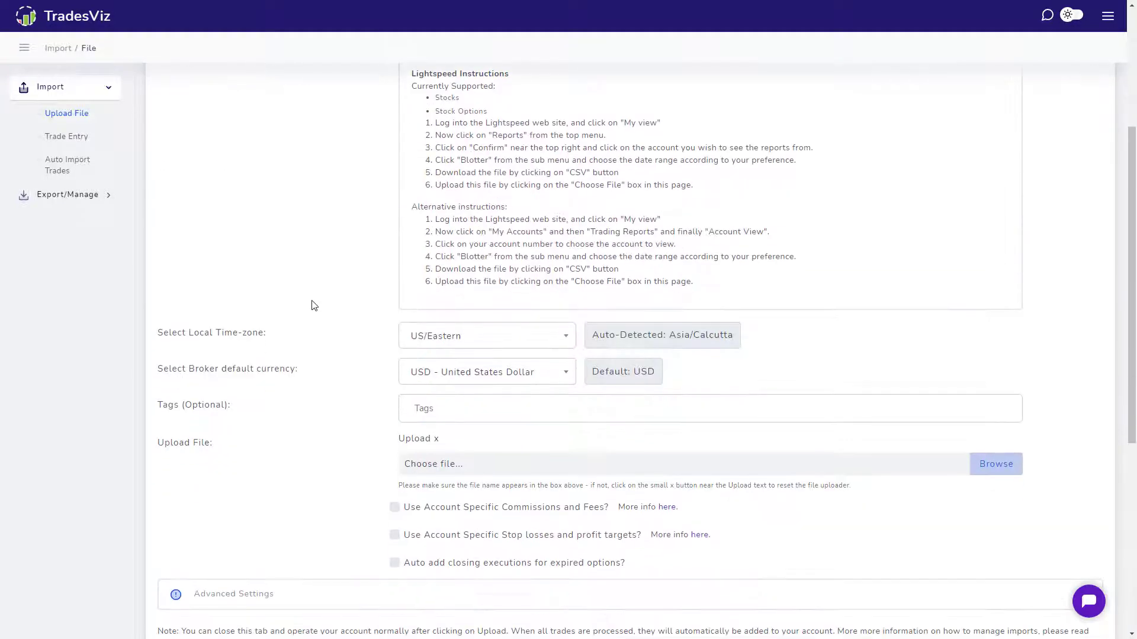
left_click(456, 372)
left_click(456, 372)
left_click(457, 337)
left_click(457, 337)
scroll(331, 337, "down", 3)
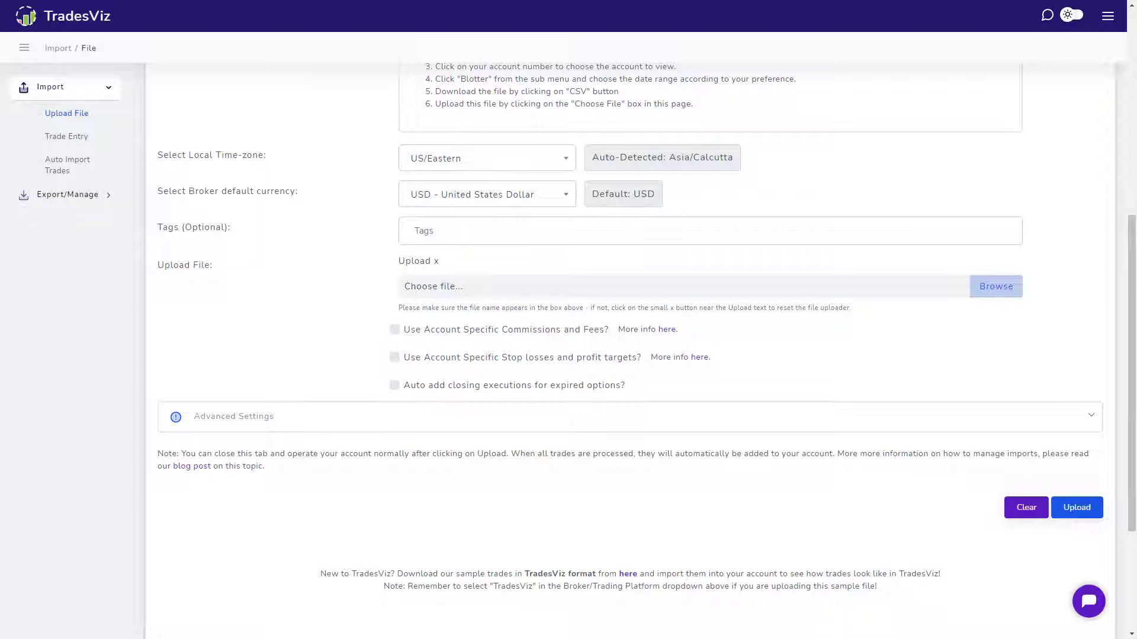
left_click(411, 416)
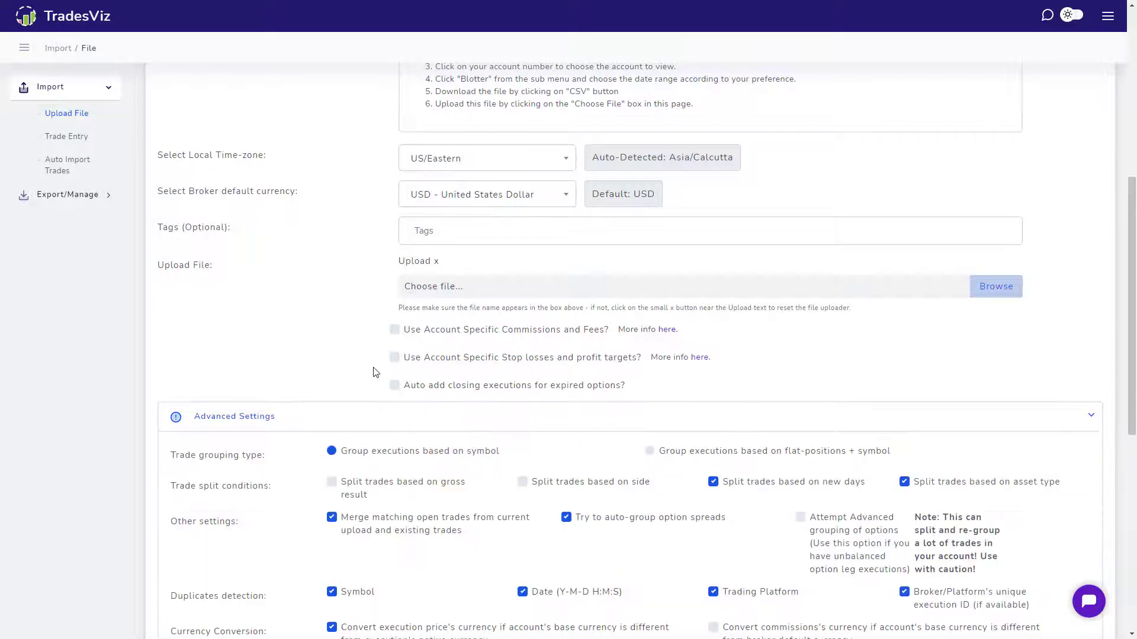
scroll(616, 349, "down", 3)
scroll(619, 347, "up", 1)
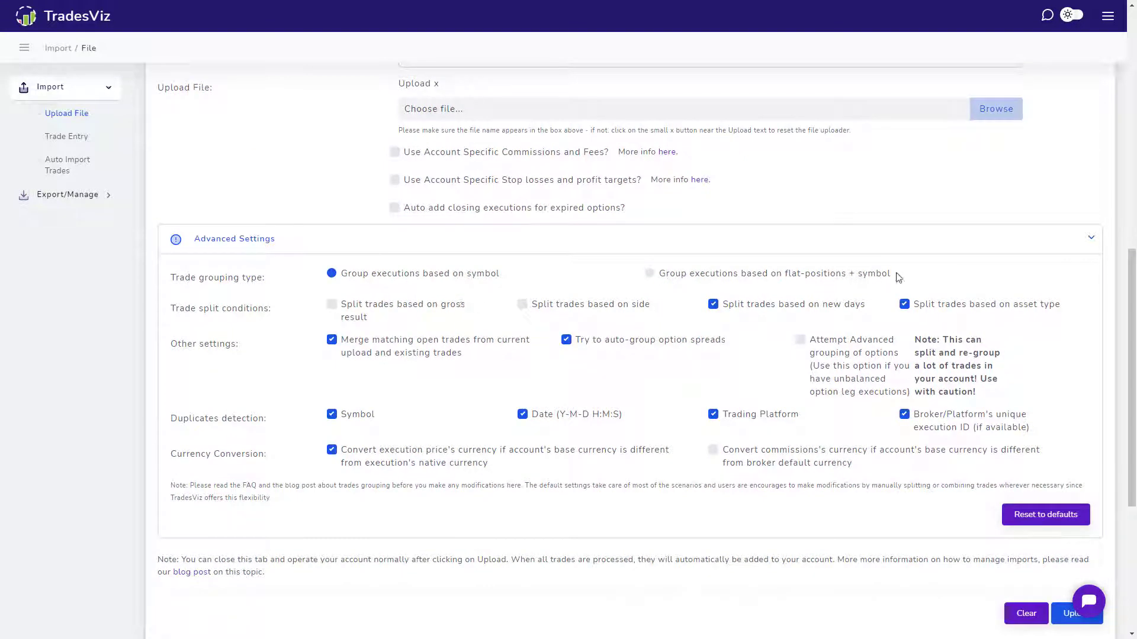
left_click_drag(903, 274, 666, 274)
left_click(679, 277)
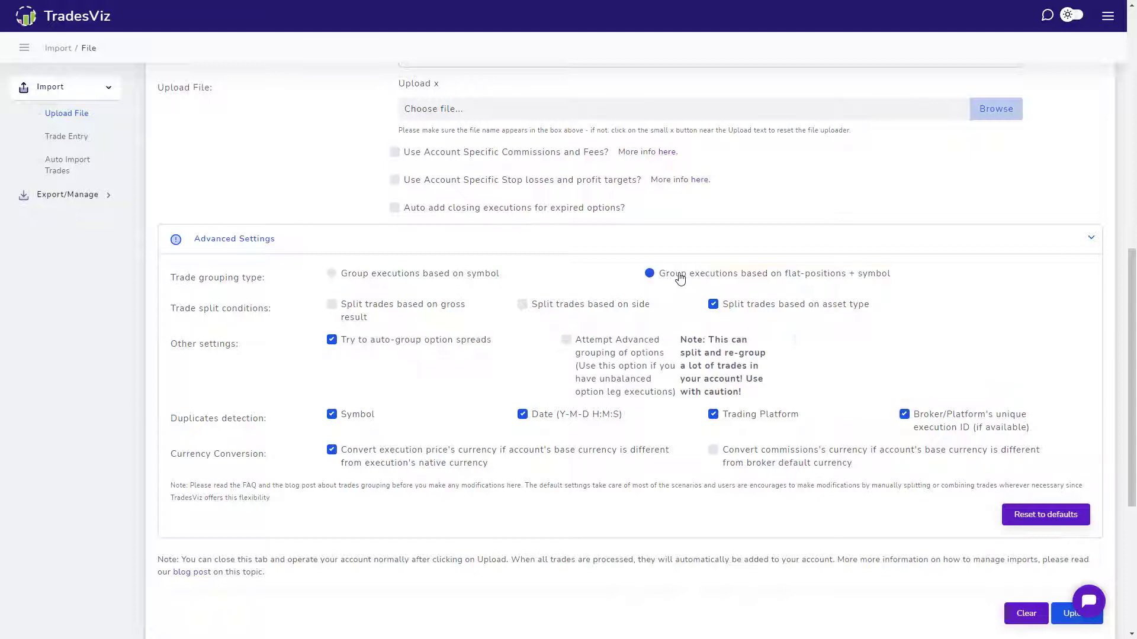
left_click(583, 307)
left_click(419, 308)
left_click(1036, 525)
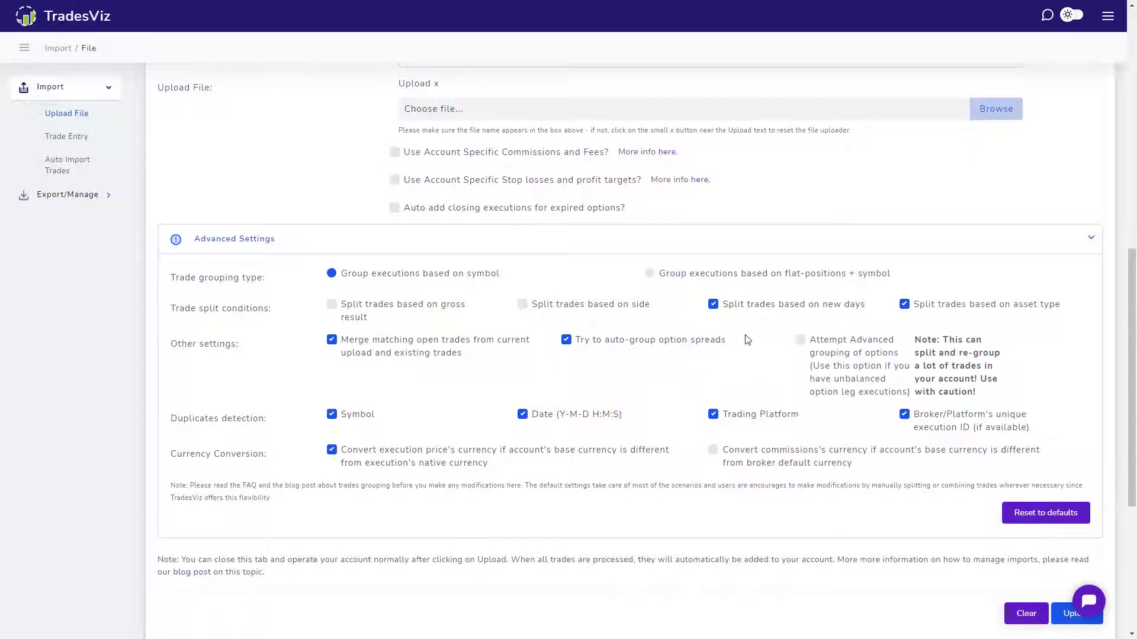
left_click(647, 250)
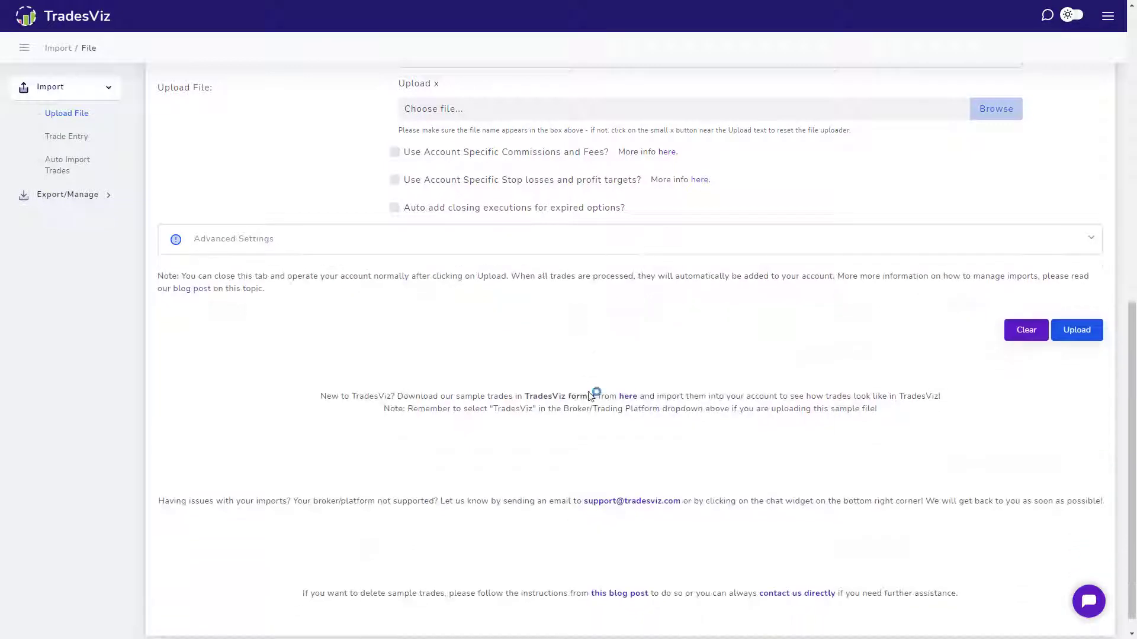
scroll(592, 395, "up", 1)
left_click(499, 299)
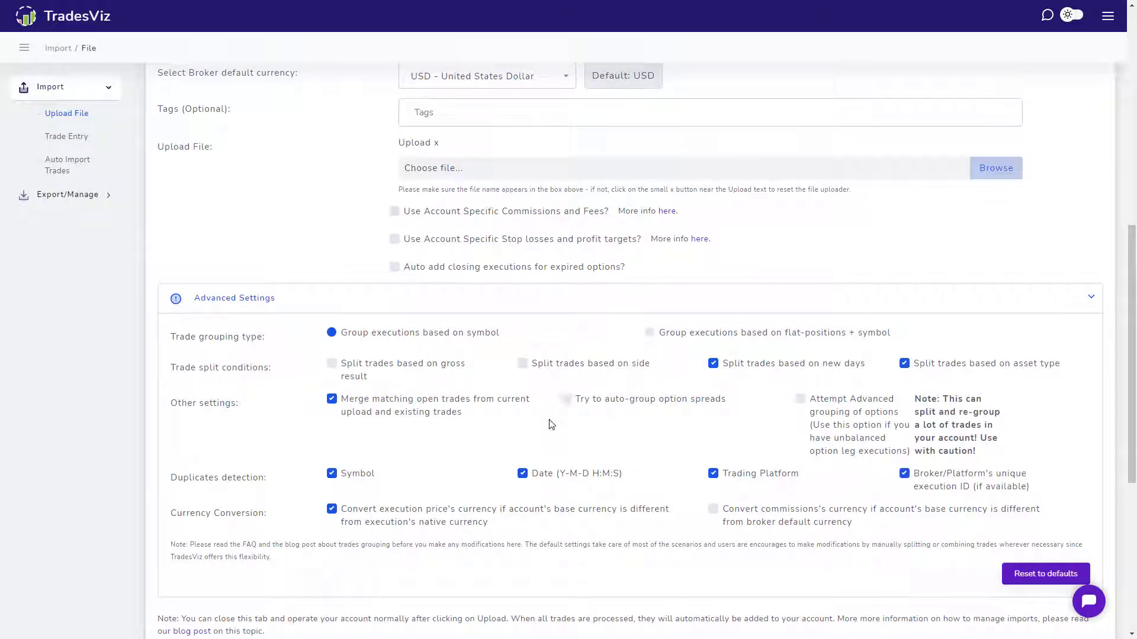
left_click(363, 475)
left_click(799, 399)
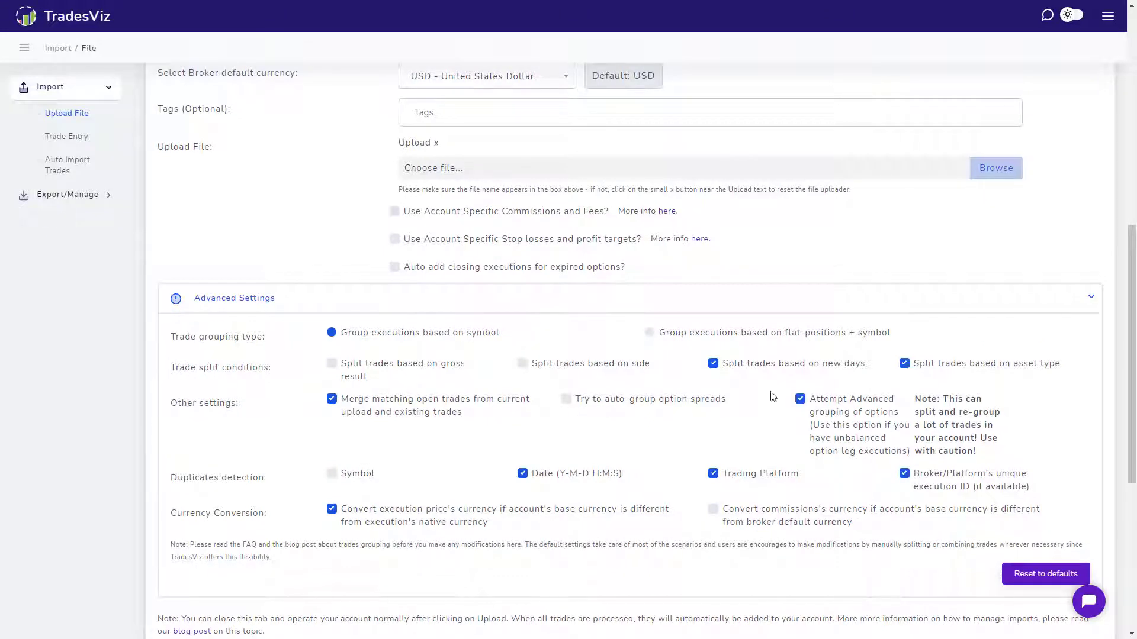
left_click(417, 365)
left_click(1045, 573)
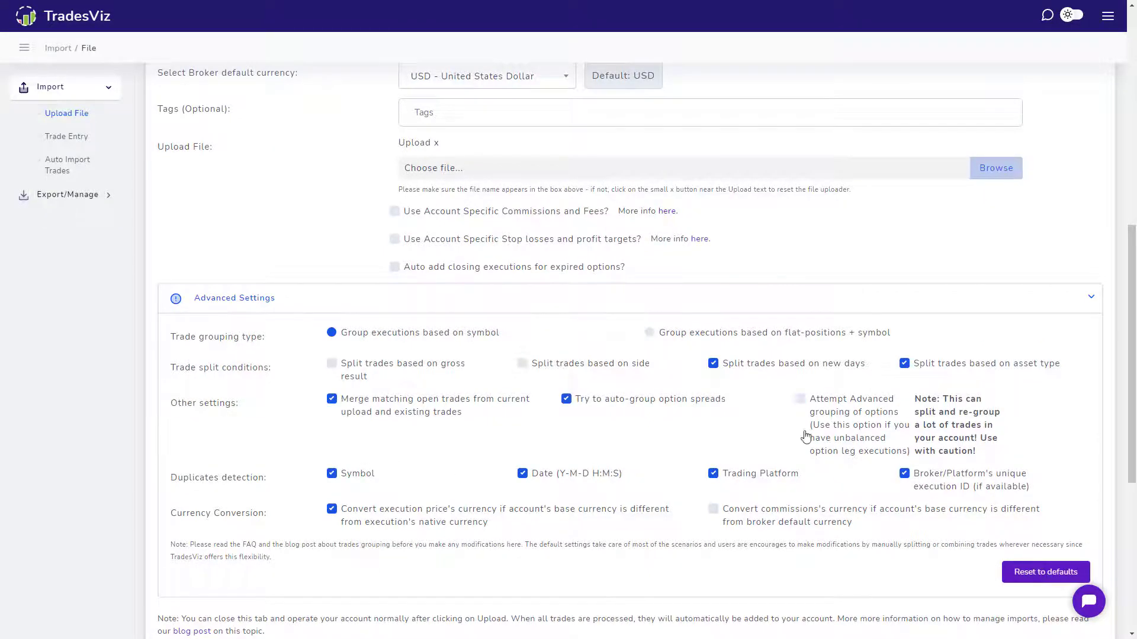
left_click(508, 307)
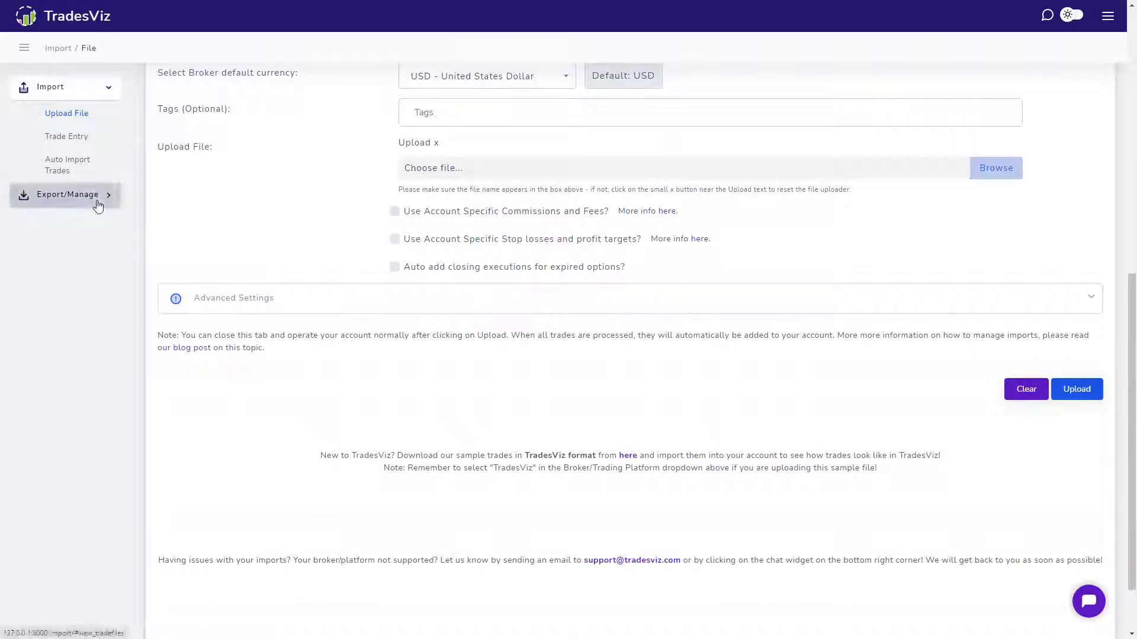
- Collapse the Lightspeed export instructions and expand the Export/Manage section in the sidebar
scroll(332, 290, "up", 10)
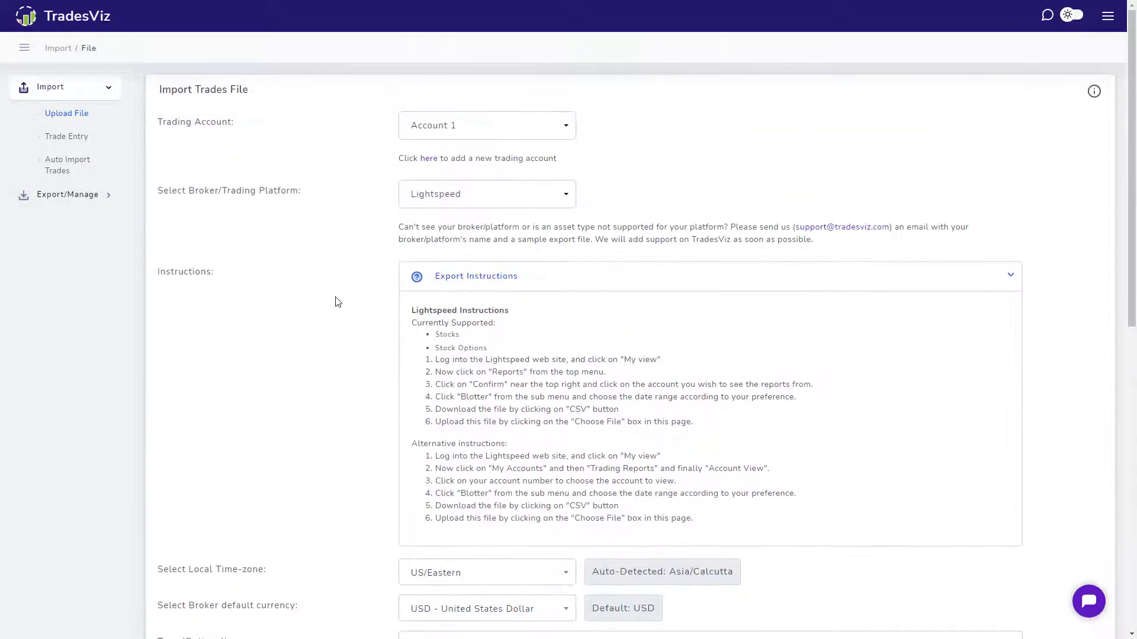
left_click(436, 288)
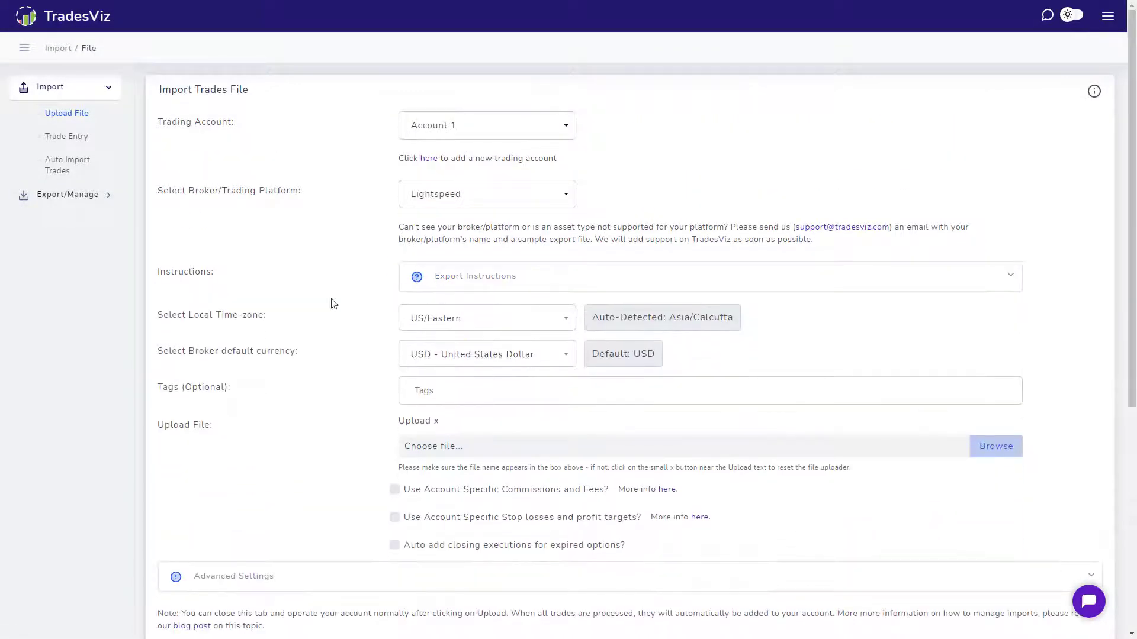
left_click(83, 199)
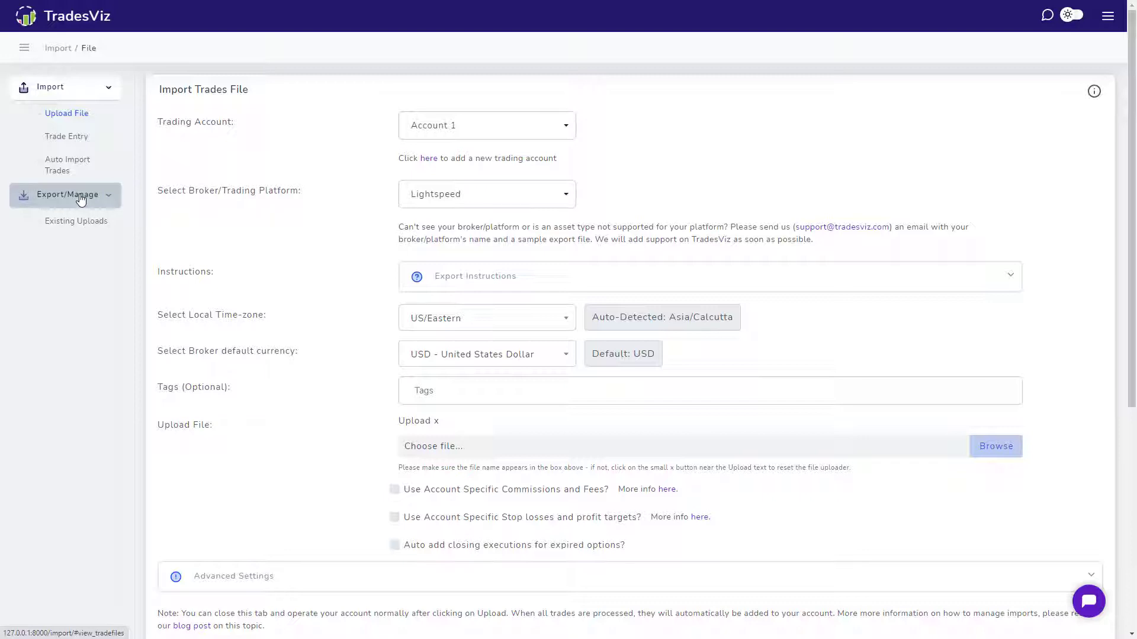
- Show the Existing Uploads list for Account 1
left_click(76, 223)
left_click(892, 129)
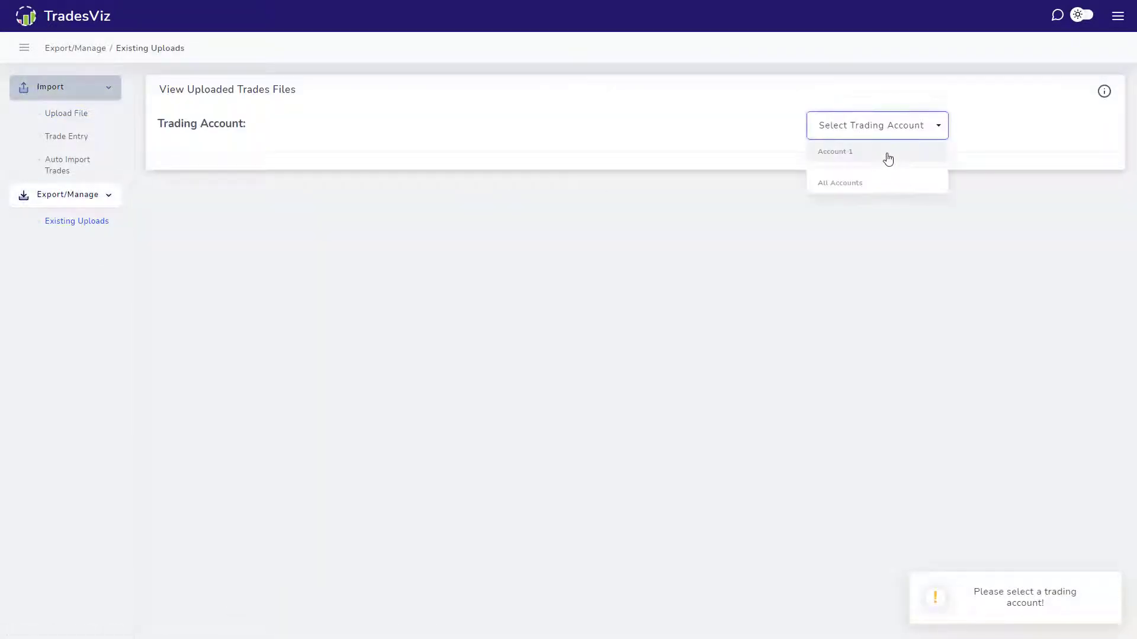
left_click(888, 158)
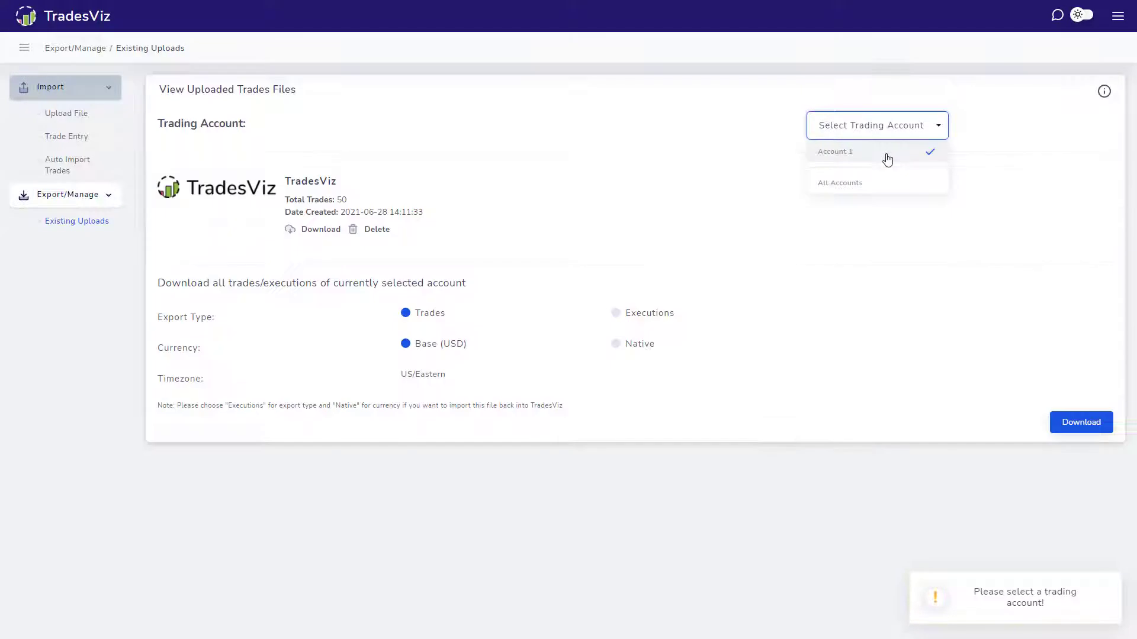
left_click(497, 145)
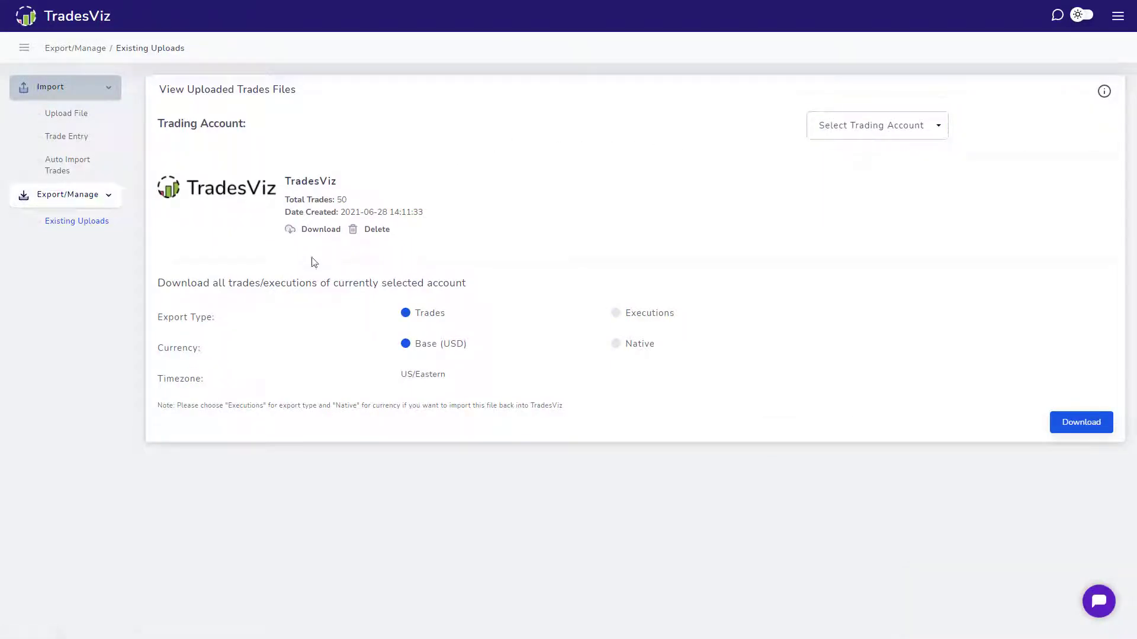
- Download the 50-trade TradesViz sample upload file and dismiss the browser download bar
left_click(302, 231)
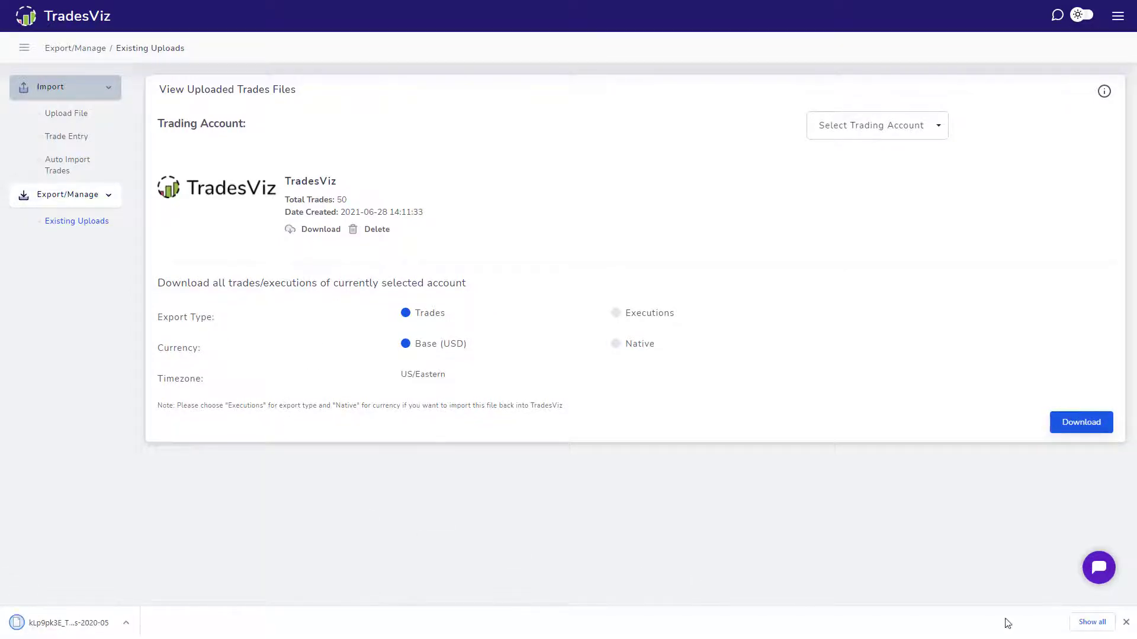
left_click(1126, 623)
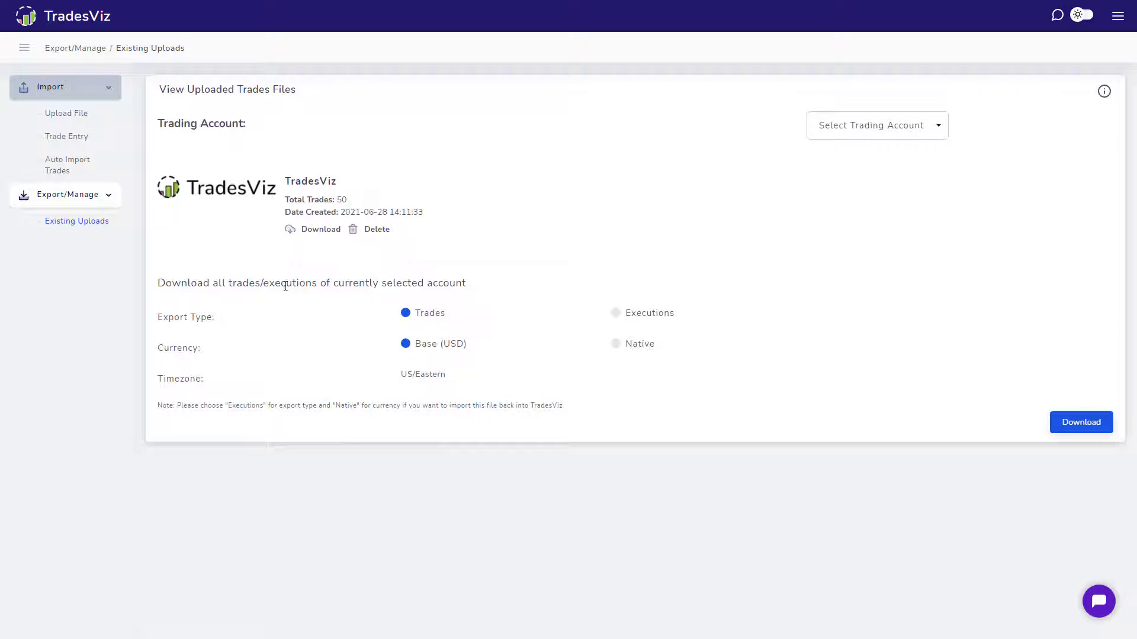
left_click_drag(436, 222, 191, 188)
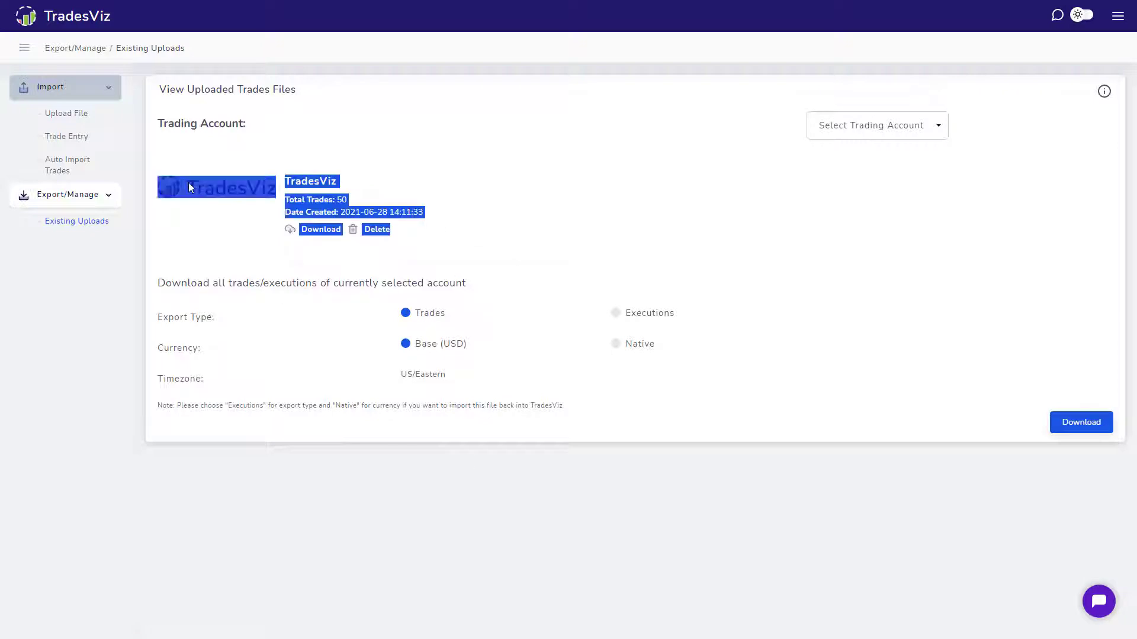
left_click(607, 236)
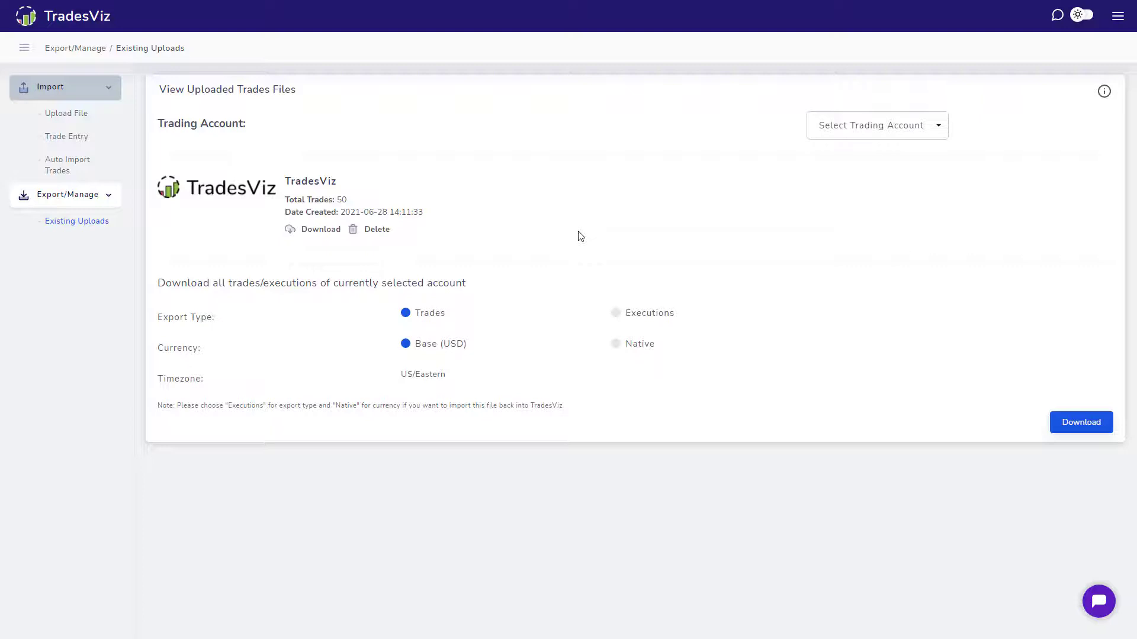
- Delete the 50-trade sample upload and confirm the Trades table shows 0 entries
left_click(383, 236)
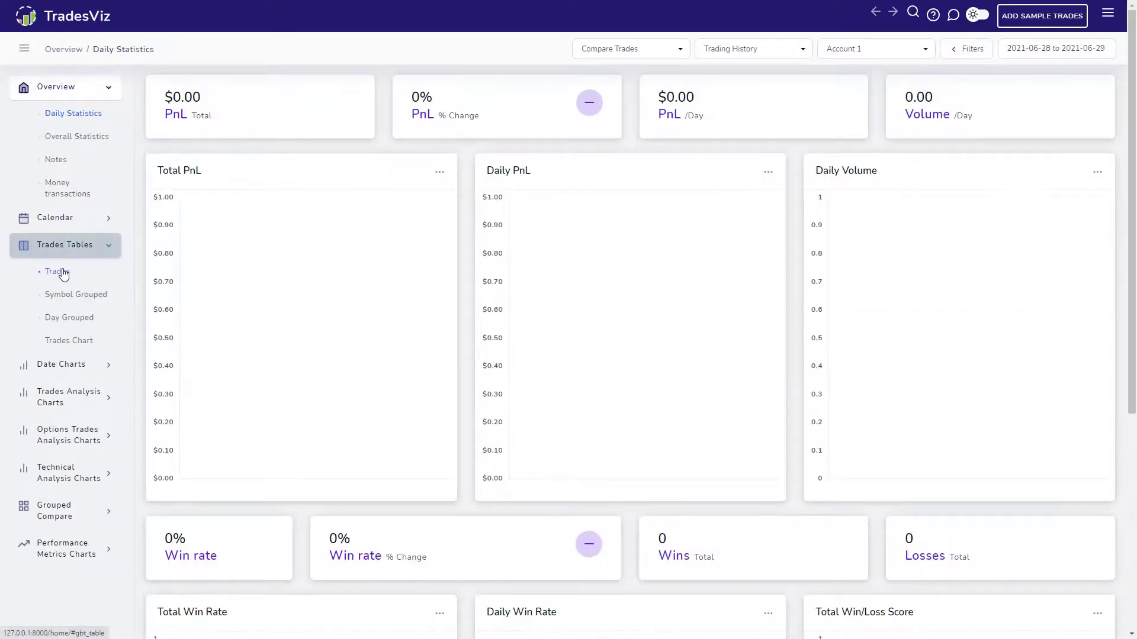
left_click(57, 271)
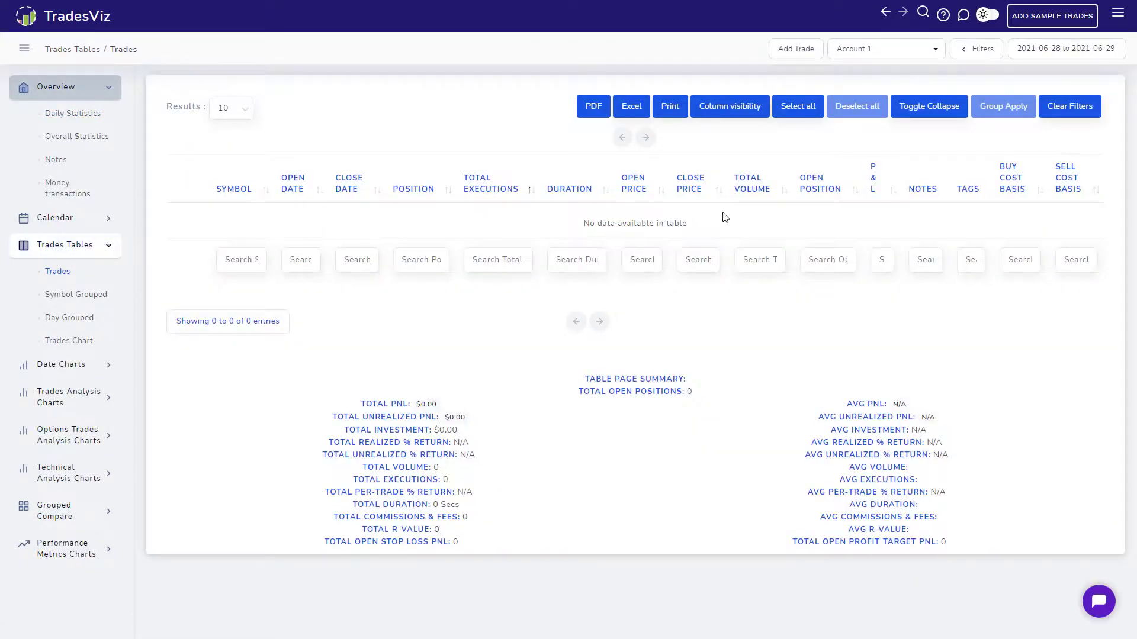